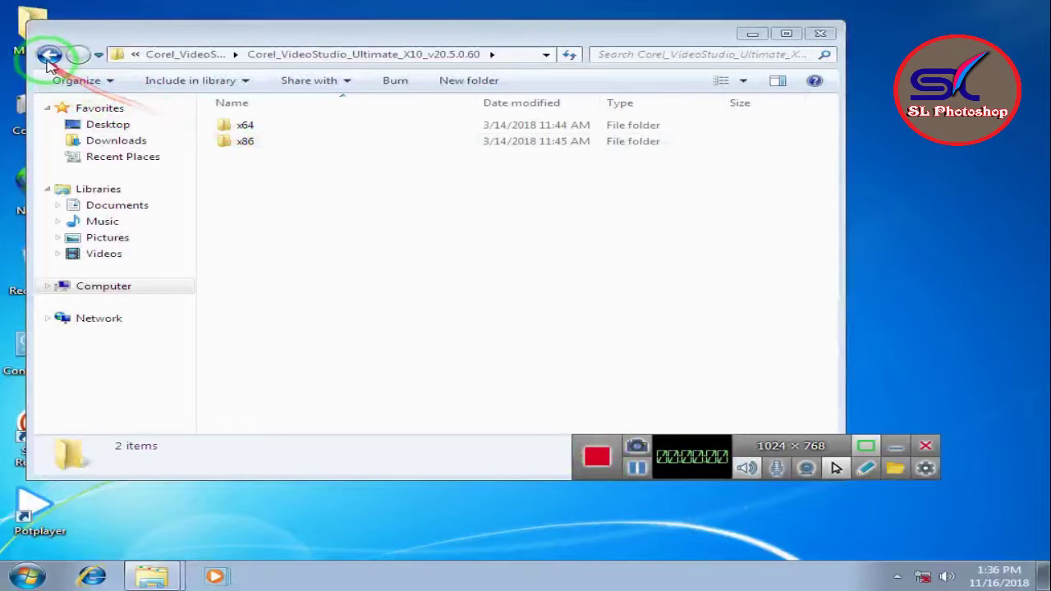
Copy the x86 folder from the Corel_VideoStudio_Ultimate_X10_v20.5.0.60 download folder.
{"action": "left_click", "coordinate": [49, 54]}
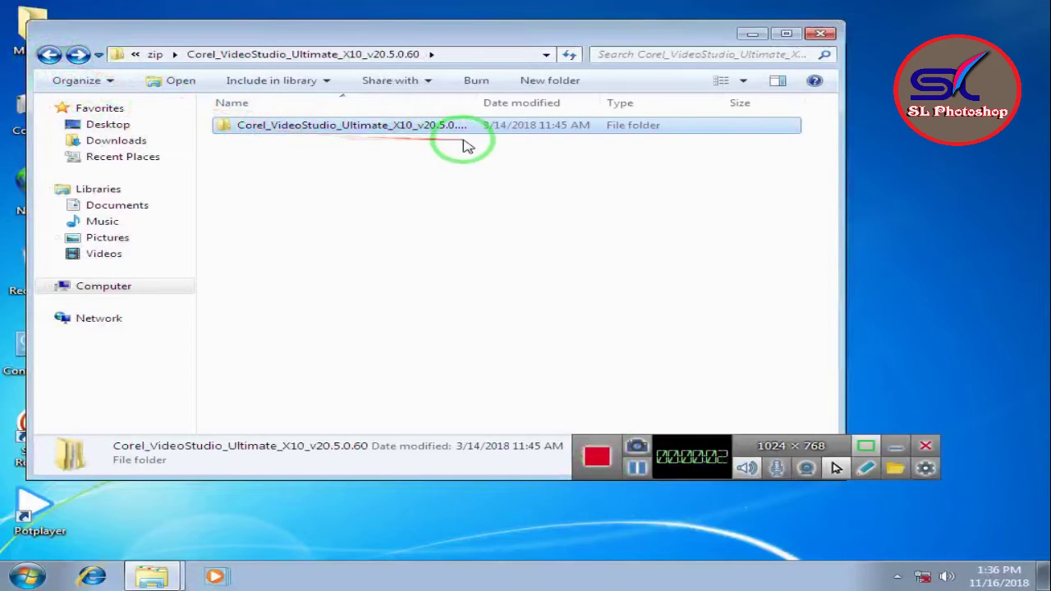
{"action": "double_click", "coordinate": [271, 131]}
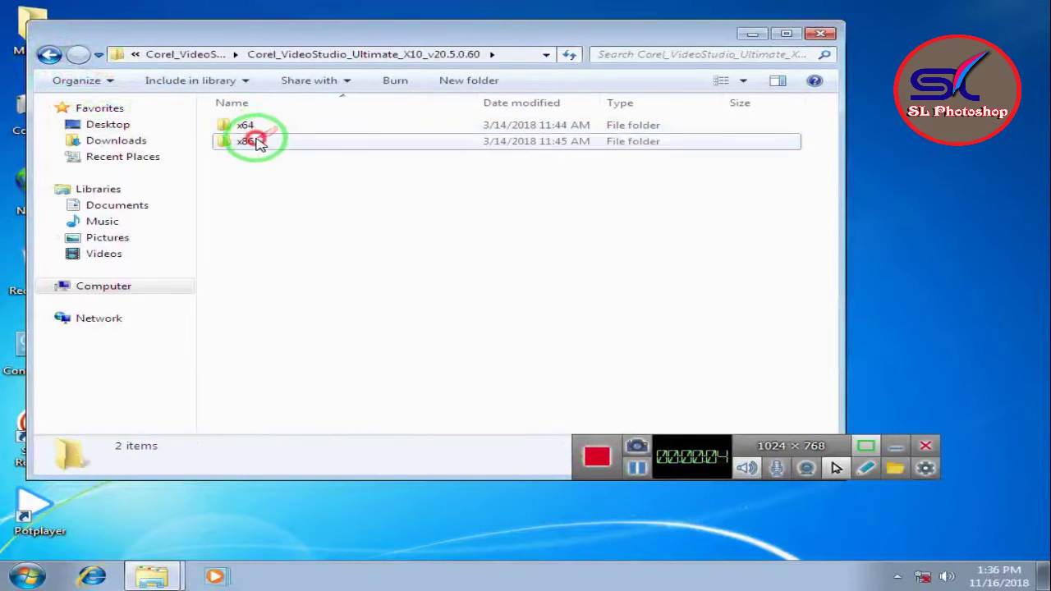
{"action": "left_click", "coordinate": [250, 142]}
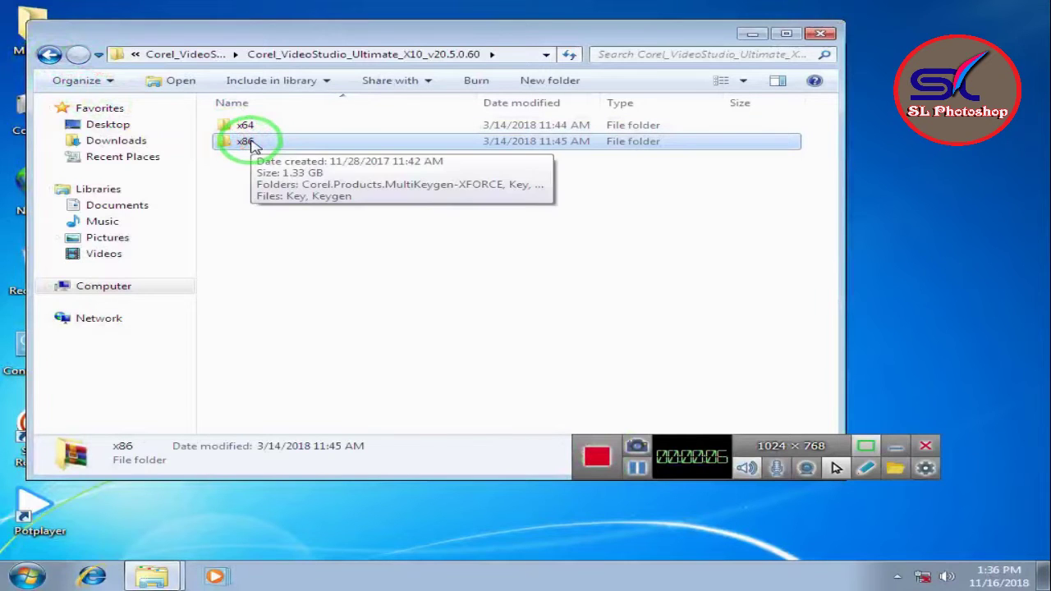
{"action": "right_click", "coordinate": [253, 145]}
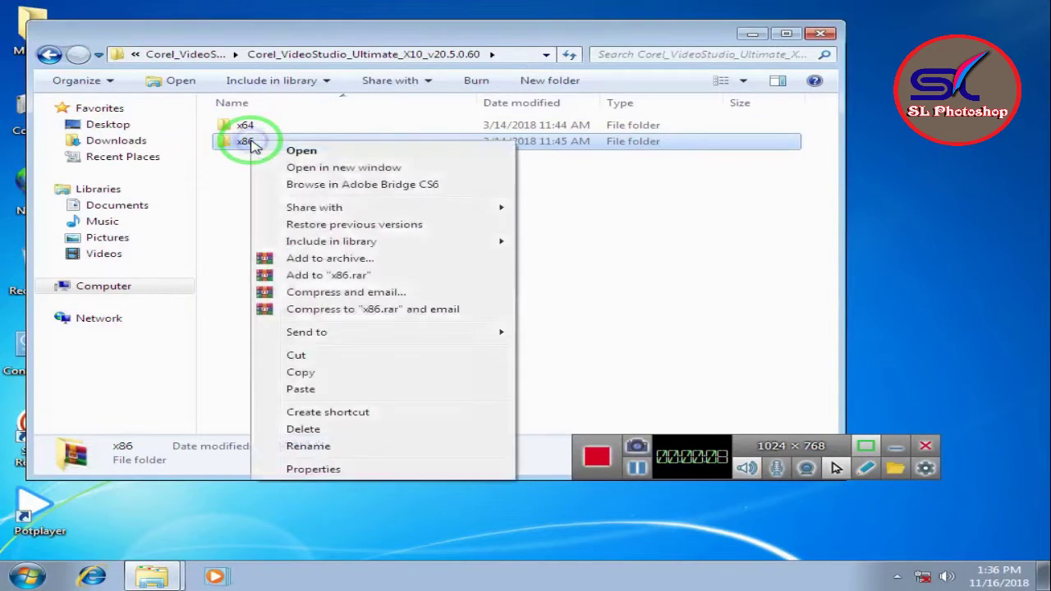
{"action": "left_click", "coordinate": [306, 374]}
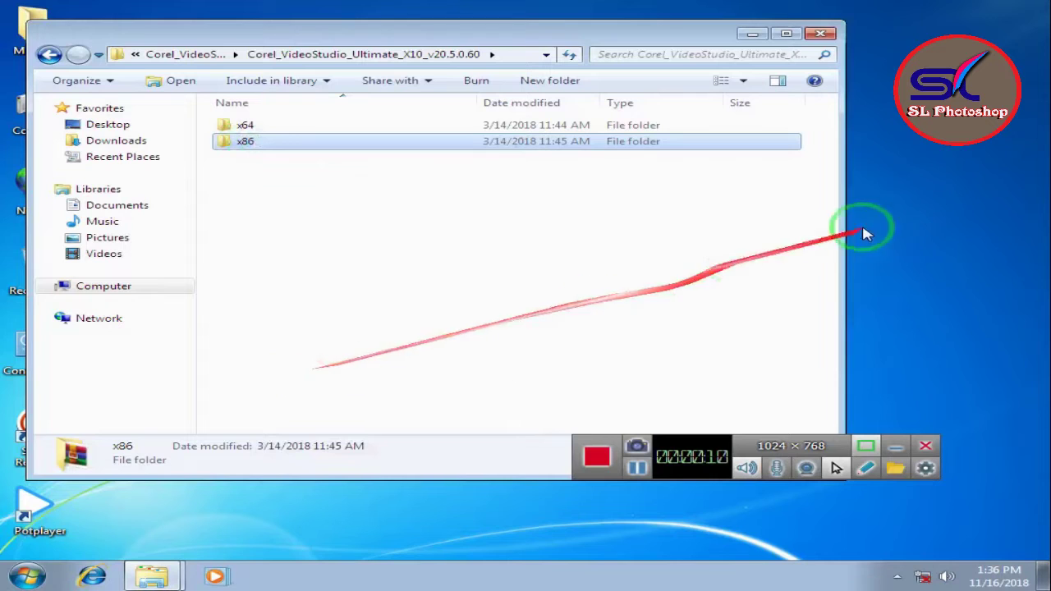
Paste the x86 folder onto the desktop and close the Explorer window.
{"action": "right_click", "coordinate": [881, 150]}
{"action": "left_click", "coordinate": [947, 215]}
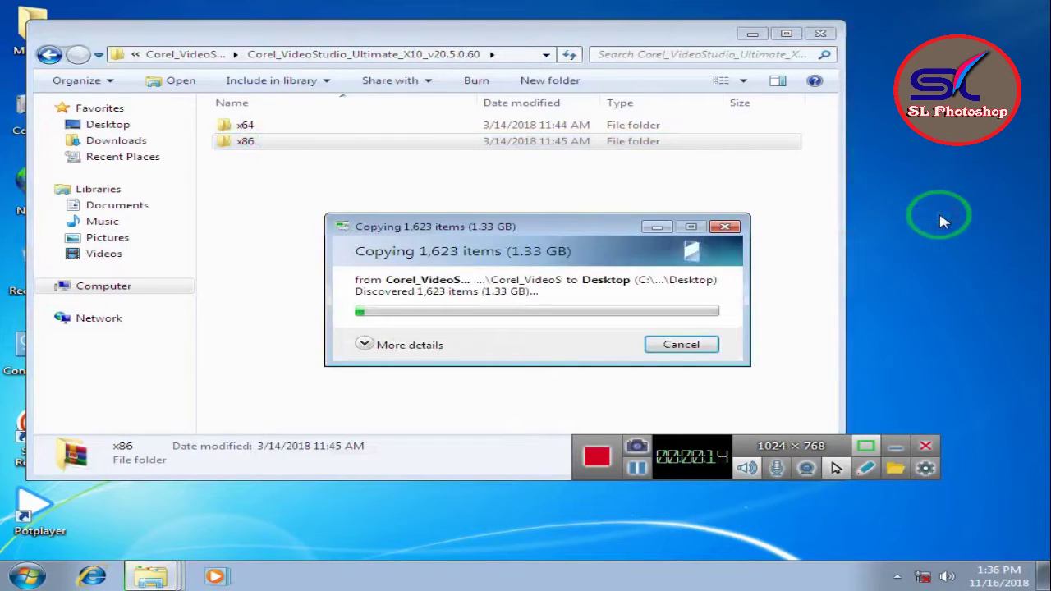
{"action": "left_click", "coordinate": [635, 466]}
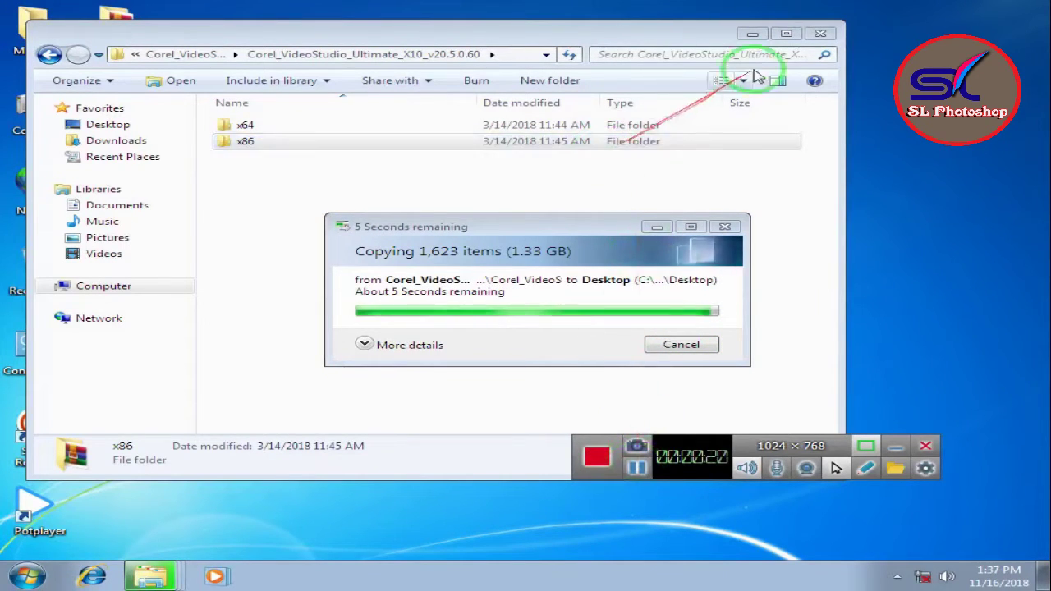
{"action": "left_click", "coordinate": [825, 37]}
Open the desktop x86 folder, view the serial file in Key, then return to x86.
{"action": "left_click_drag", "start_coordinate": [899, 111], "coordinate": [439, 102]}
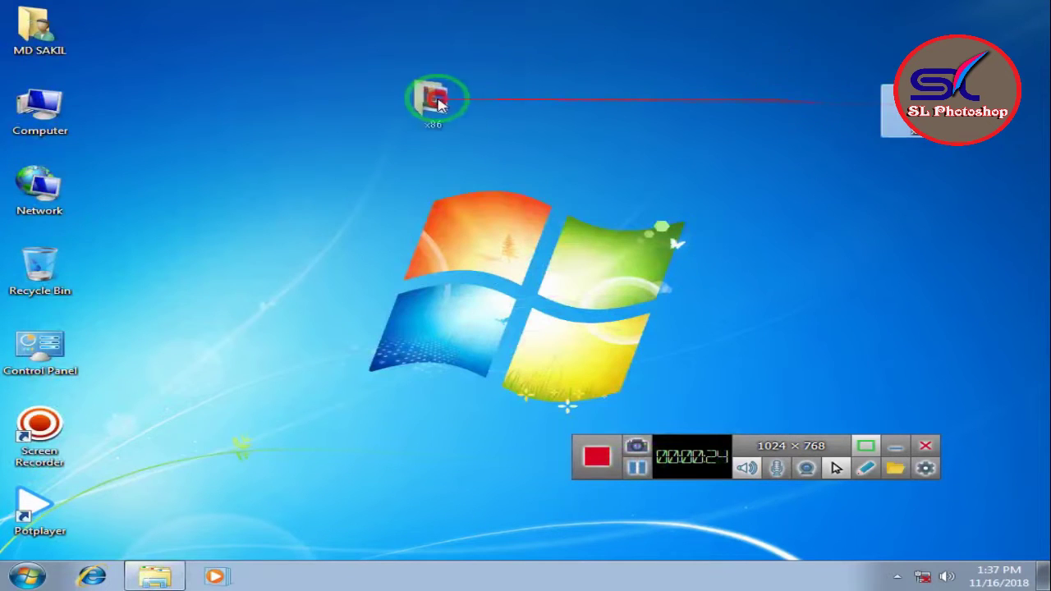
{"action": "double_click", "coordinate": [435, 98]}
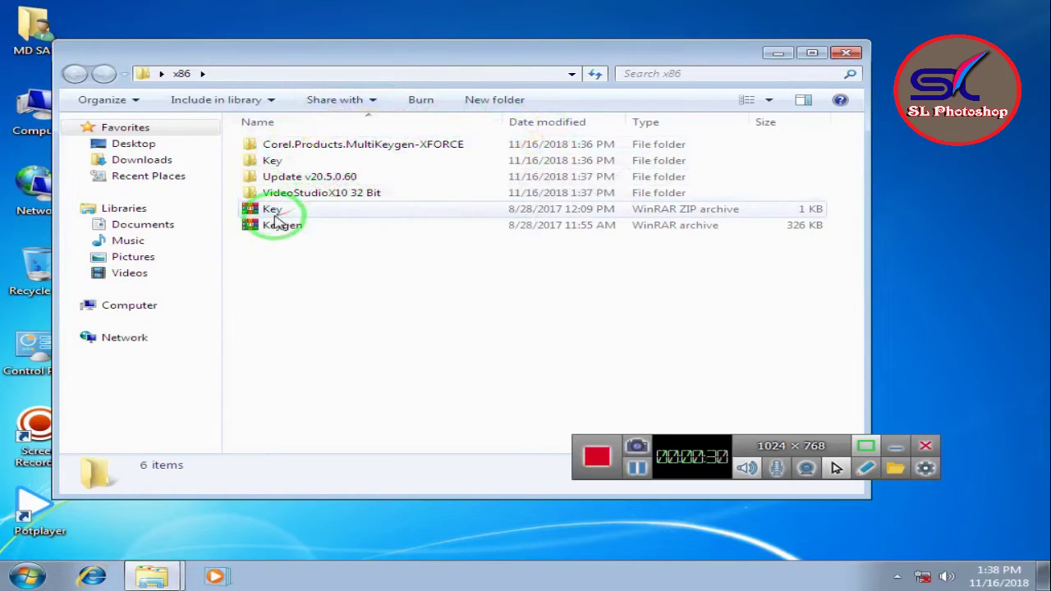
{"action": "double_click", "coordinate": [265, 161]}
{"action": "double_click", "coordinate": [271, 146]}
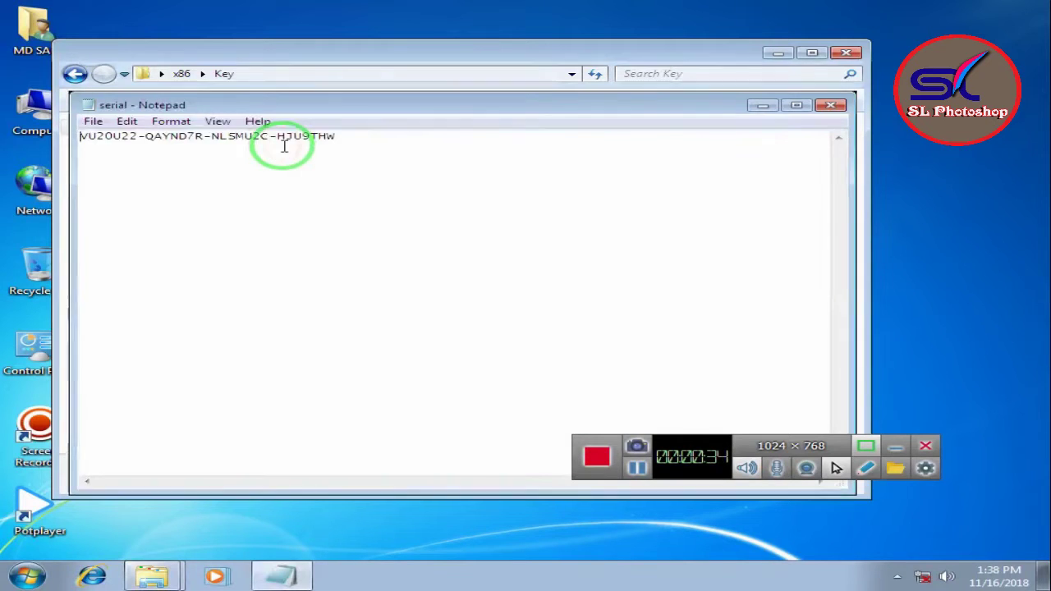
{"action": "left_click", "coordinate": [831, 105]}
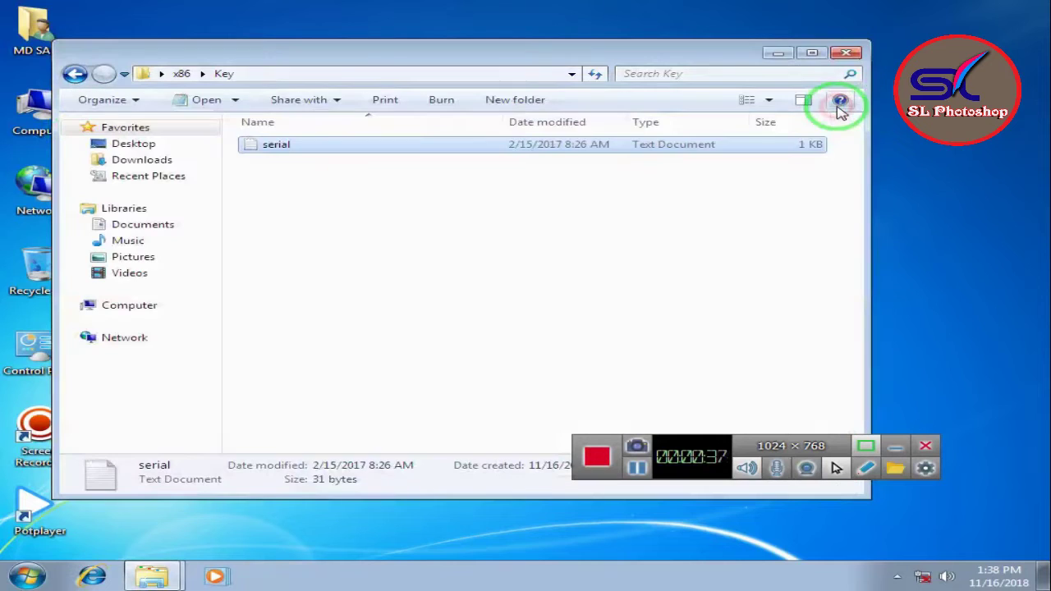
{"action": "left_click", "coordinate": [75, 74]}
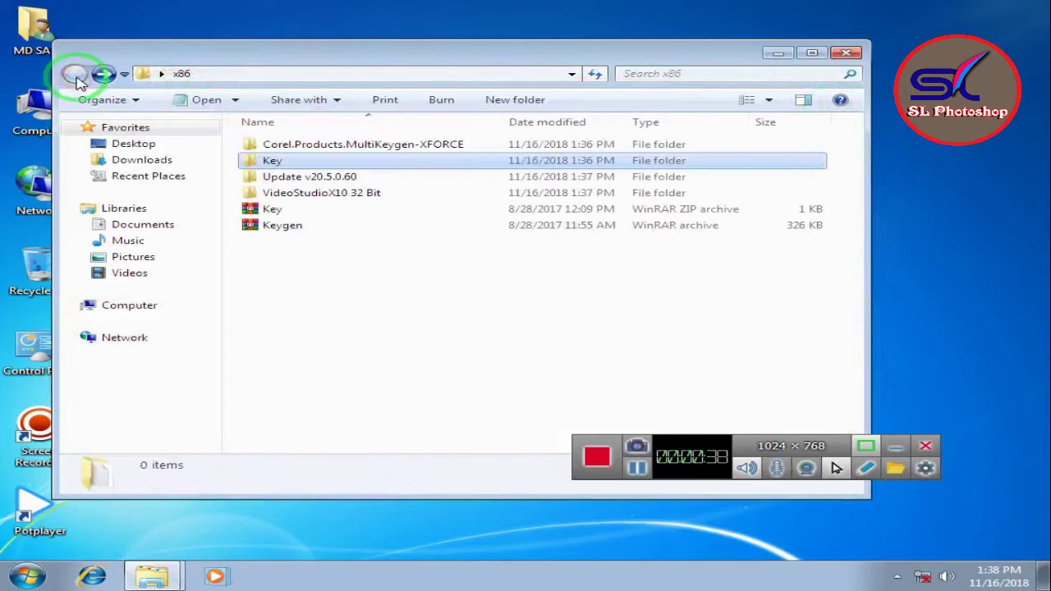
Run Setup from VideoStudioX10 32 Bit > Ultimate to bring up the license agreement.
{"action": "double_click", "coordinate": [321, 194]}
{"action": "double_click", "coordinate": [293, 148]}
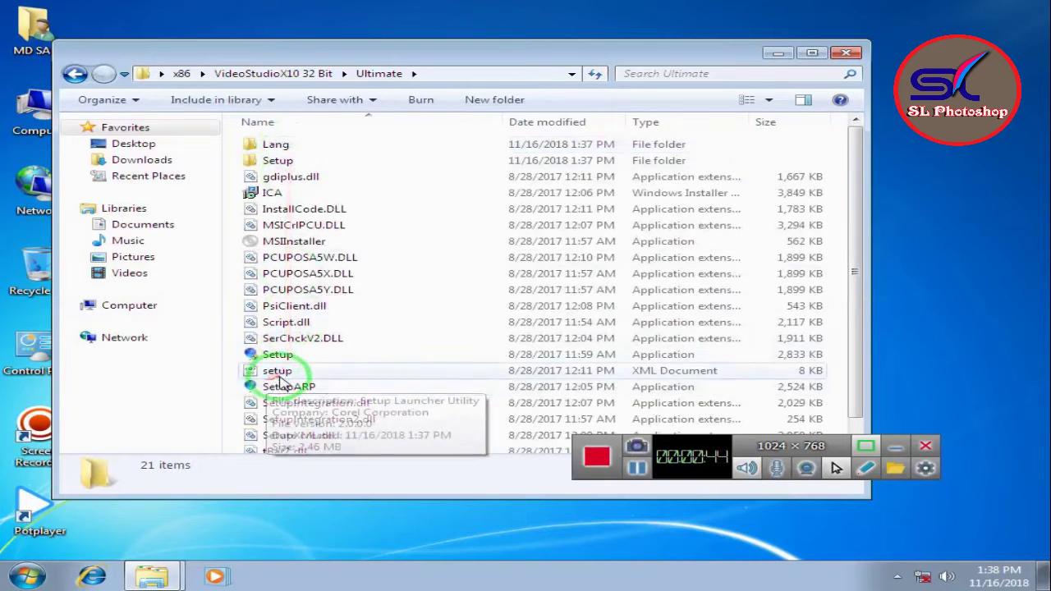
{"action": "scroll", "coordinate": [274, 375], "scroll_direction": "down", "scroll_amount": 1}
{"action": "double_click", "coordinate": [290, 333]}
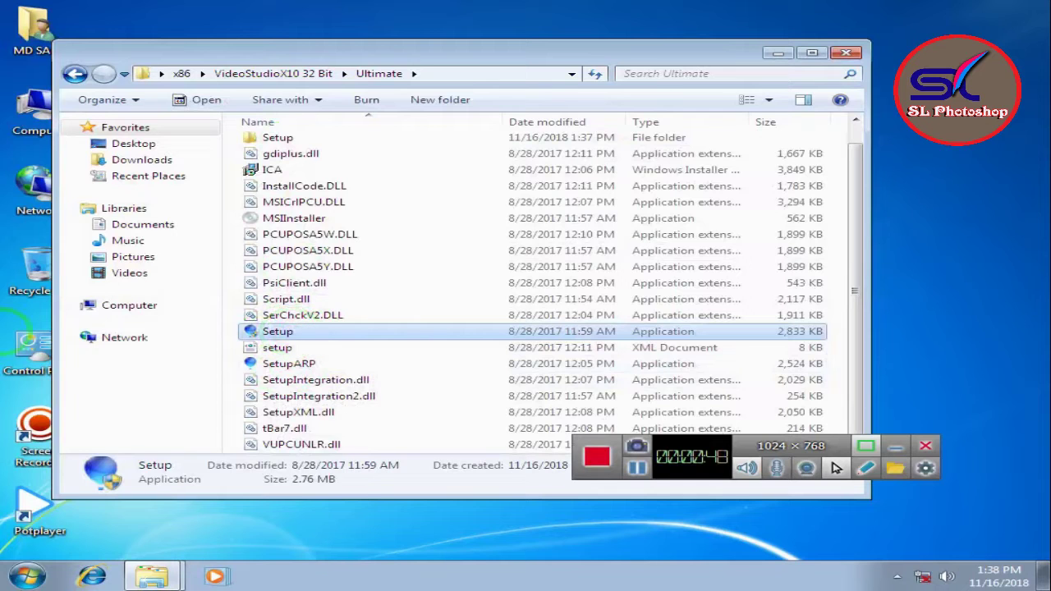
{"action": "left_click", "coordinate": [540, 317]}
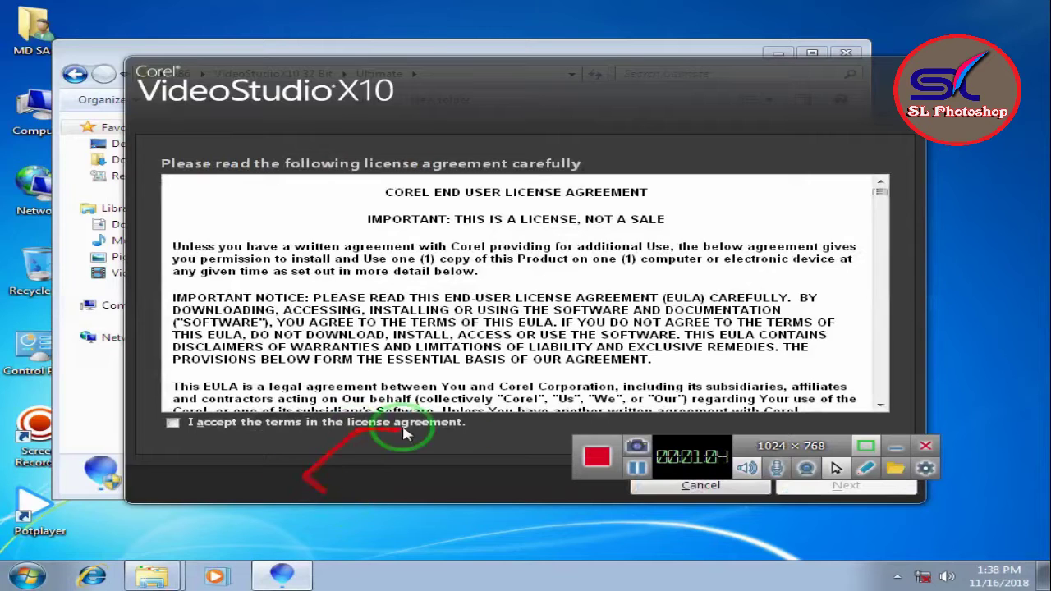
Accept the license terms and skip past the User Experience Improvement Program page.
{"action": "left_click_drag", "start_coordinate": [674, 456], "coordinate": [649, 574]}
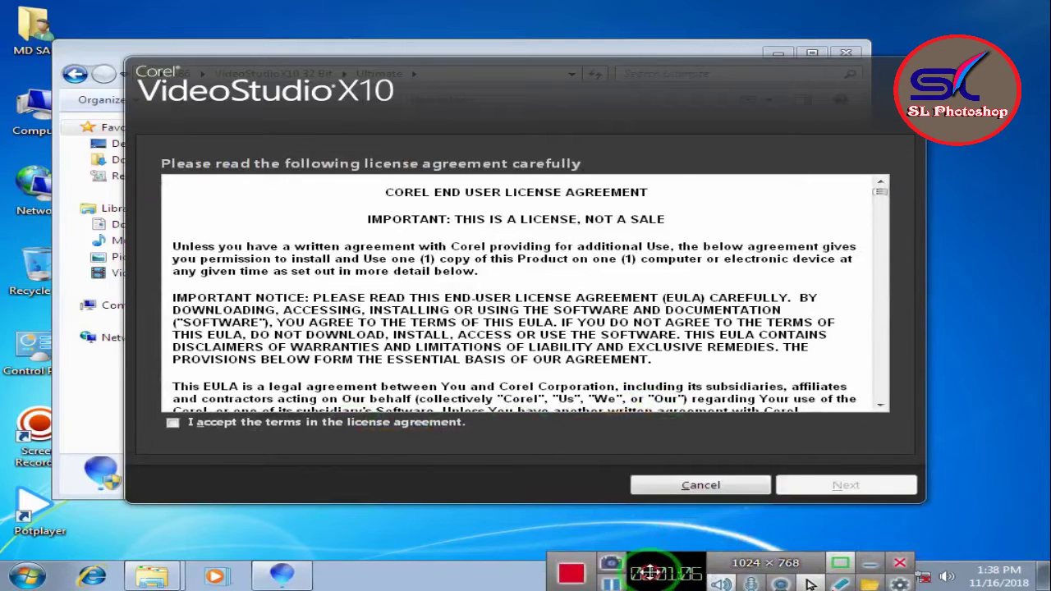
{"action": "left_click", "coordinate": [172, 423]}
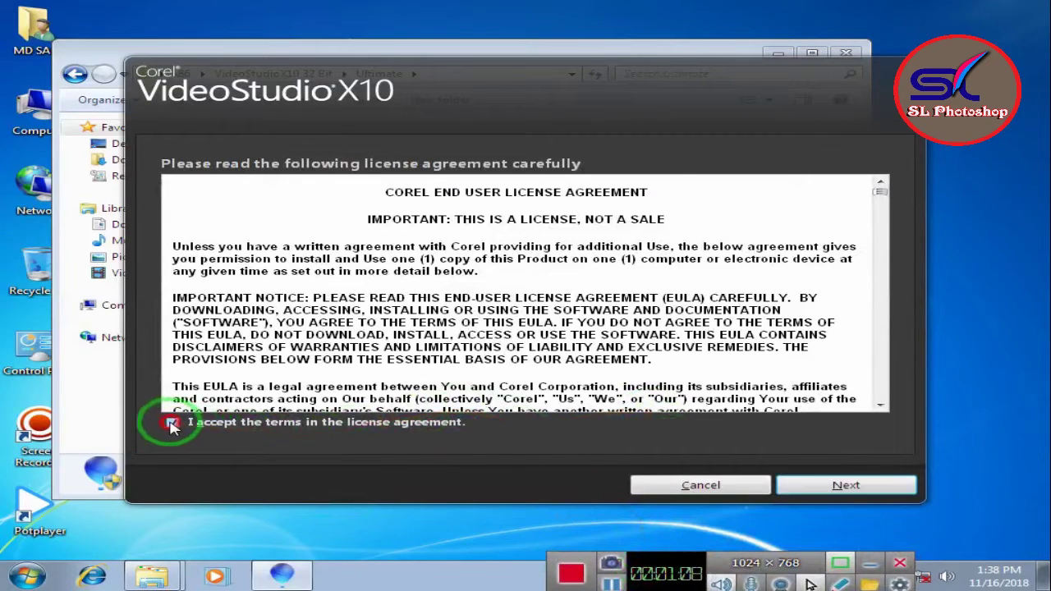
{"action": "left_click", "coordinate": [815, 486]}
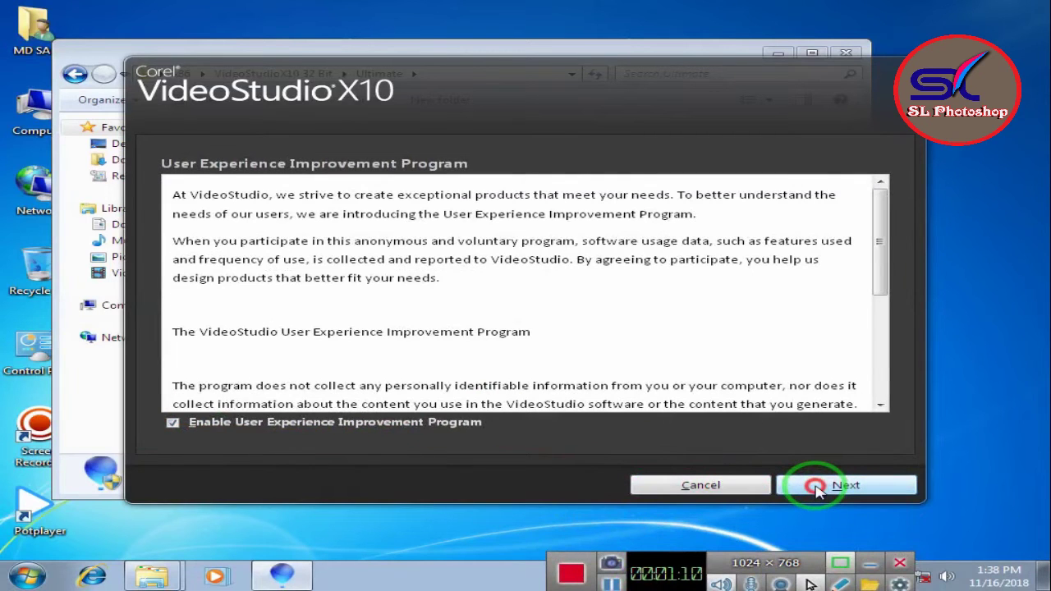
{"action": "left_click", "coordinate": [815, 486]}
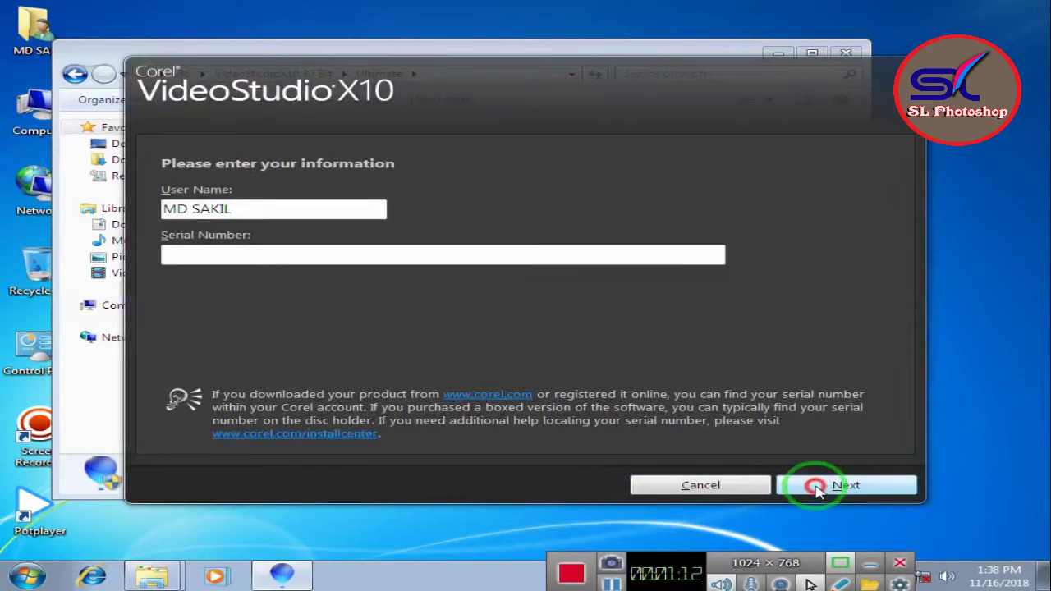
{"action": "mouse_move", "coordinate": [484, 76]}
{"action": "left_mouse_down"}
{"action": "mouse_move", "coordinate": [687, 75]}
{"action": "mouse_move", "coordinate": [704, 66]}
{"action": "left_mouse_up"}
Open the serial file from the x86 Key folder in Notepad.
{"action": "left_click", "coordinate": [74, 74]}
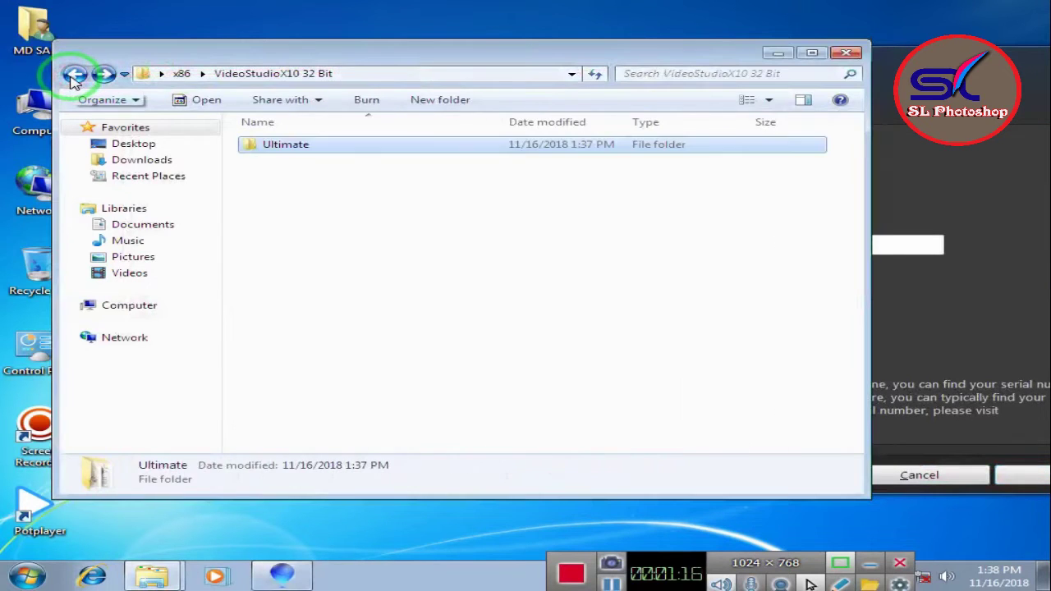
{"action": "left_click", "coordinate": [74, 74]}
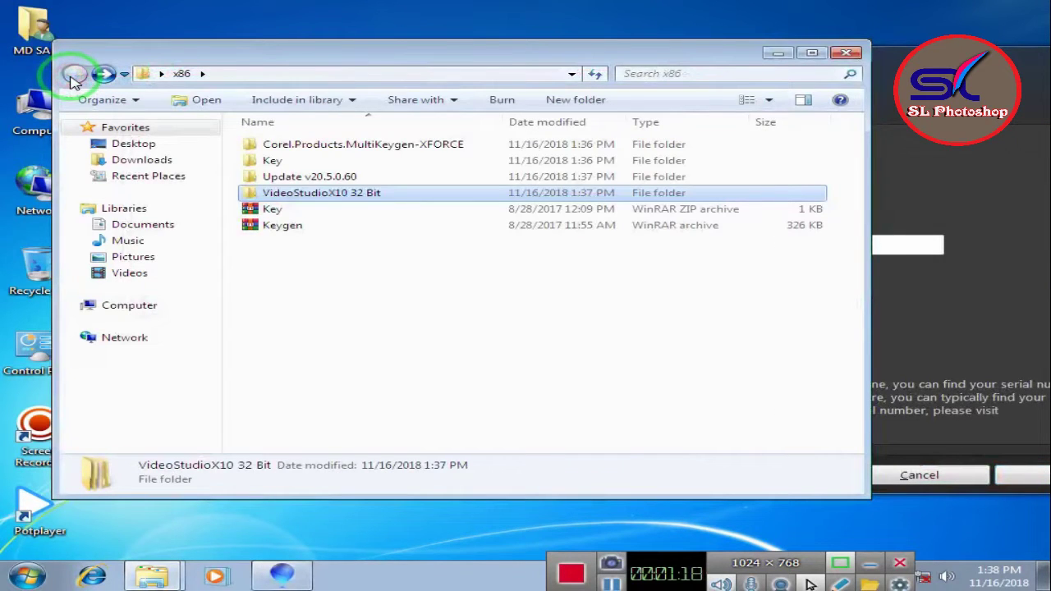
{"action": "double_click", "coordinate": [274, 160]}
{"action": "left_click", "coordinate": [275, 147]}
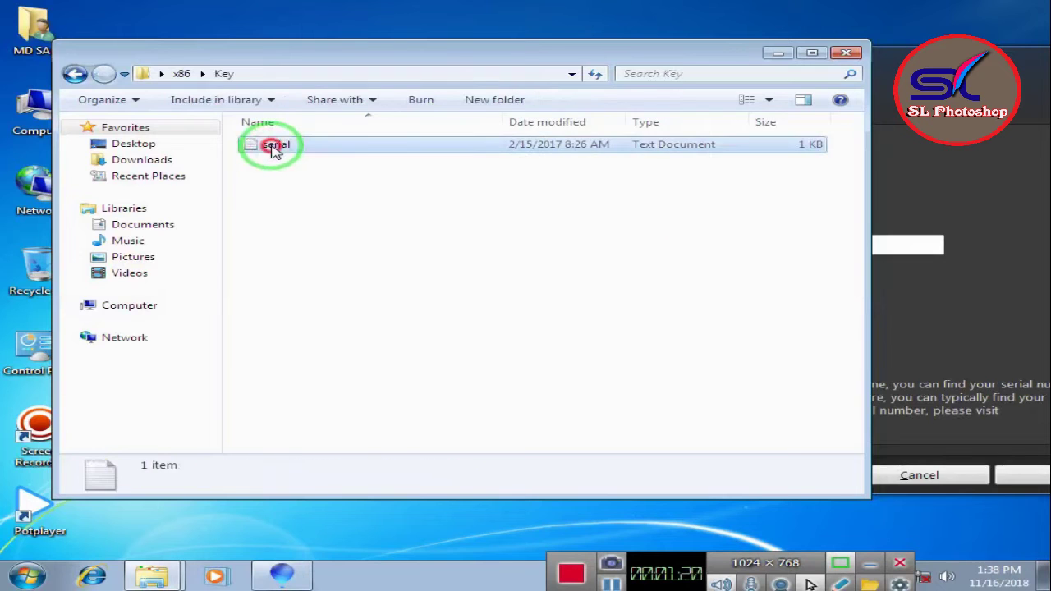
{"action": "double_click", "coordinate": [275, 151]}
Copy the serial key and put the cursor in the installer's Serial Number box.
{"action": "left_click_drag", "start_coordinate": [347, 136], "coordinate": [83, 135]}
{"action": "right_click", "coordinate": [92, 137]}
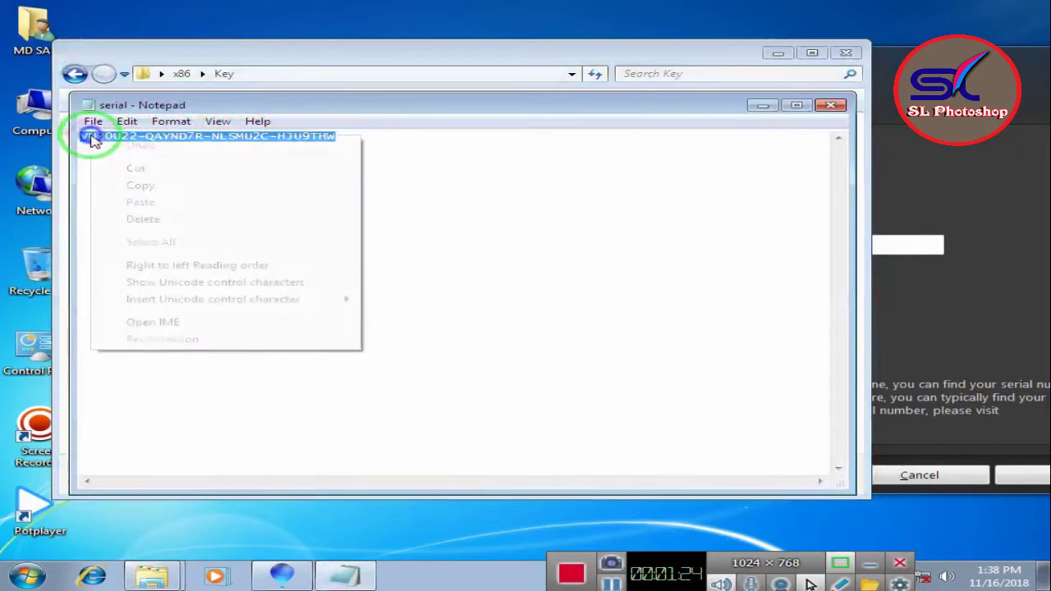
{"action": "left_click", "coordinate": [141, 184]}
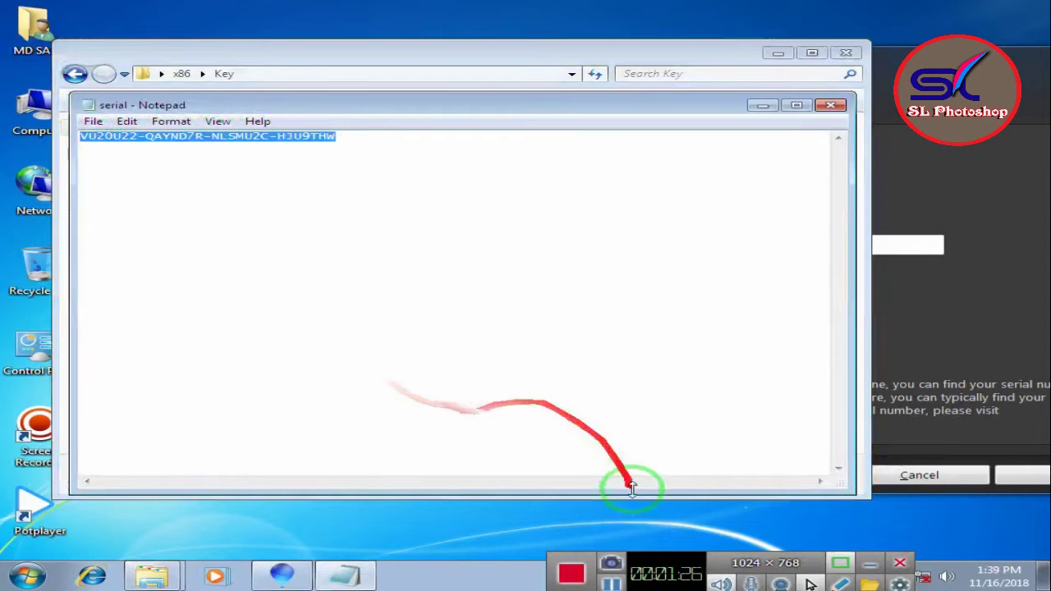
{"action": "left_click", "coordinate": [957, 284]}
{"action": "left_click", "coordinate": [394, 242]}
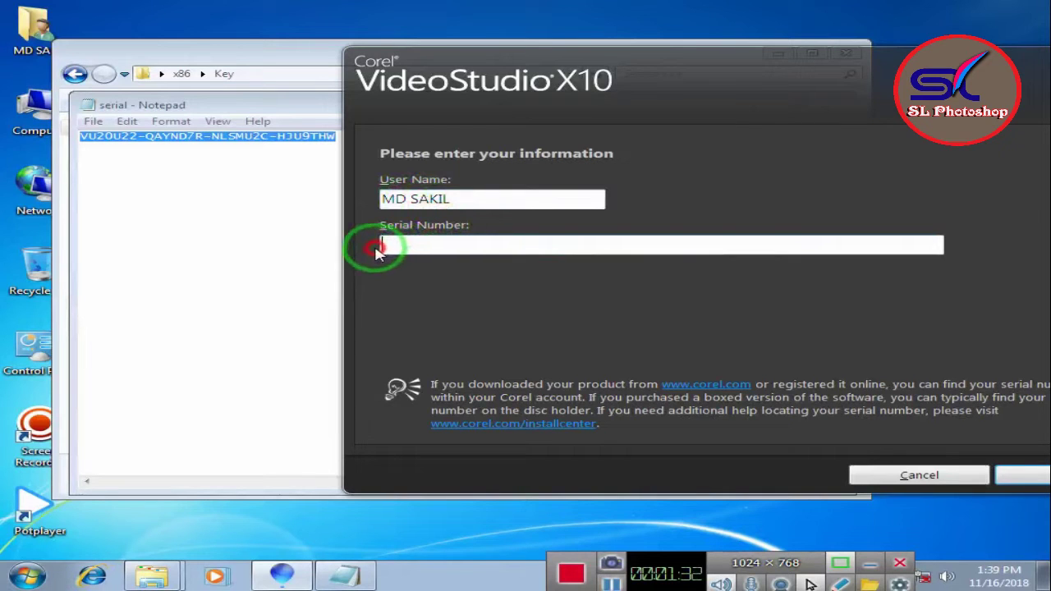
Paste the serial number, keep United States of America and NTSC, and install.
{"action": "key", "text": "ctrl+v"}
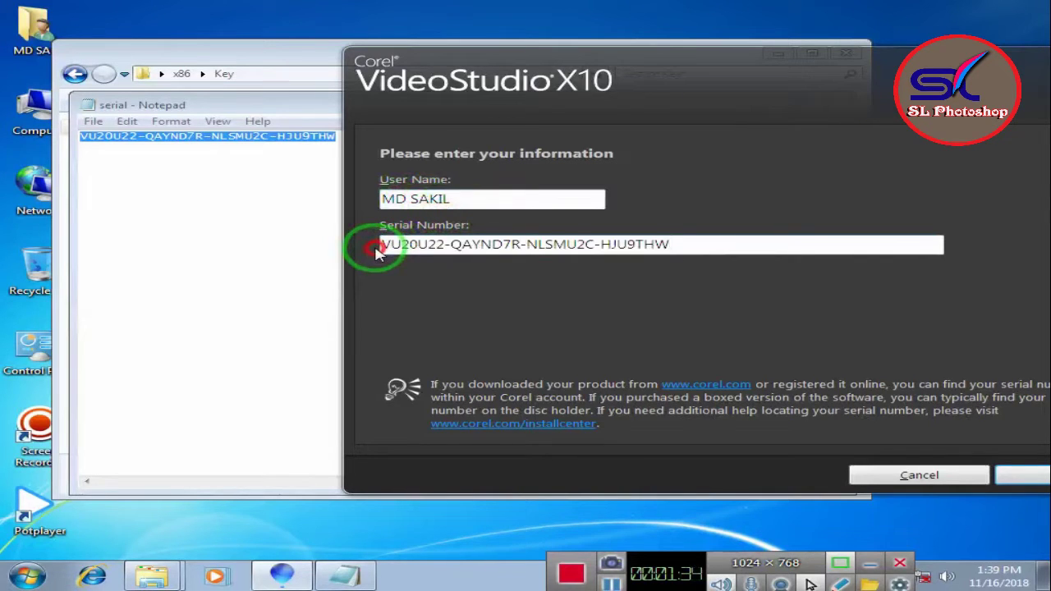
{"action": "left_click_drag", "start_coordinate": [800, 56], "coordinate": [604, 49]}
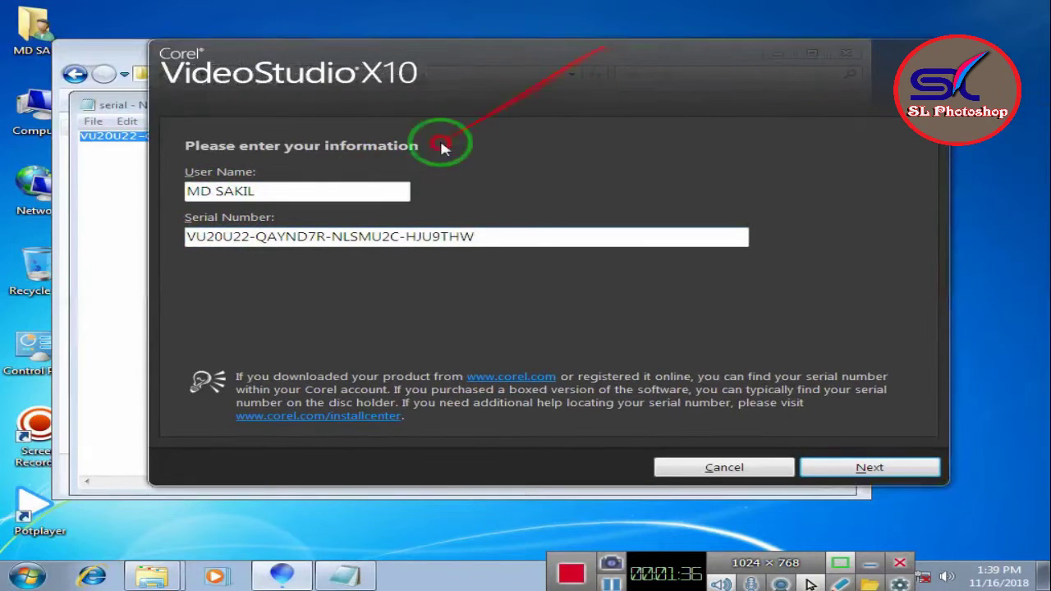
{"action": "left_click", "coordinate": [854, 467]}
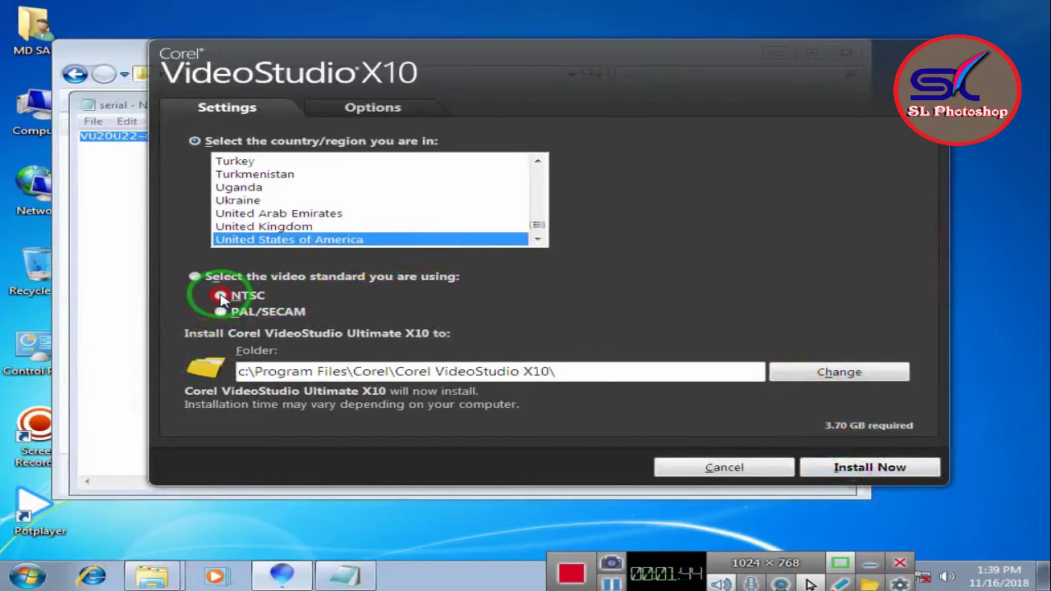
{"action": "left_click", "coordinate": [195, 277]}
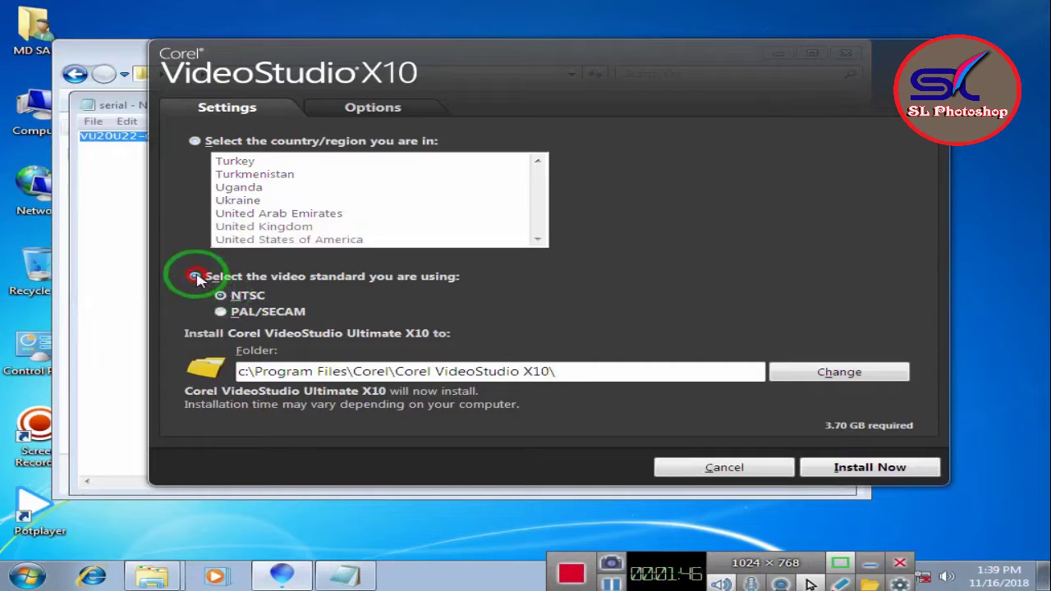
{"action": "left_click", "coordinate": [195, 141]}
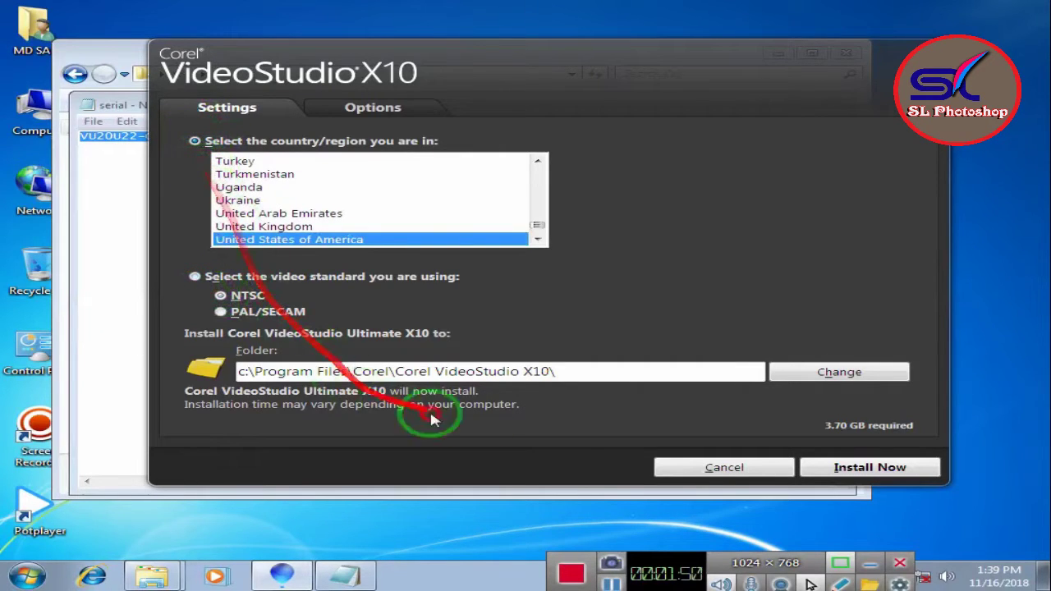
{"action": "left_click", "coordinate": [862, 468]}
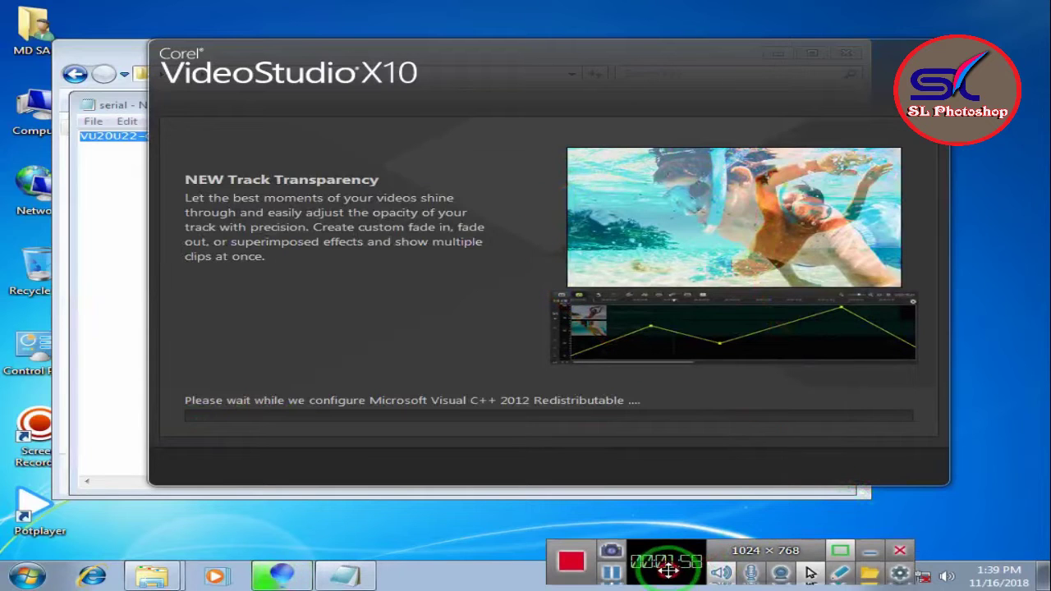
Wait for the installation progress to reach completion, refreshing the desktop meanwhile.
{"action": "mouse_move", "coordinate": [668, 560]}
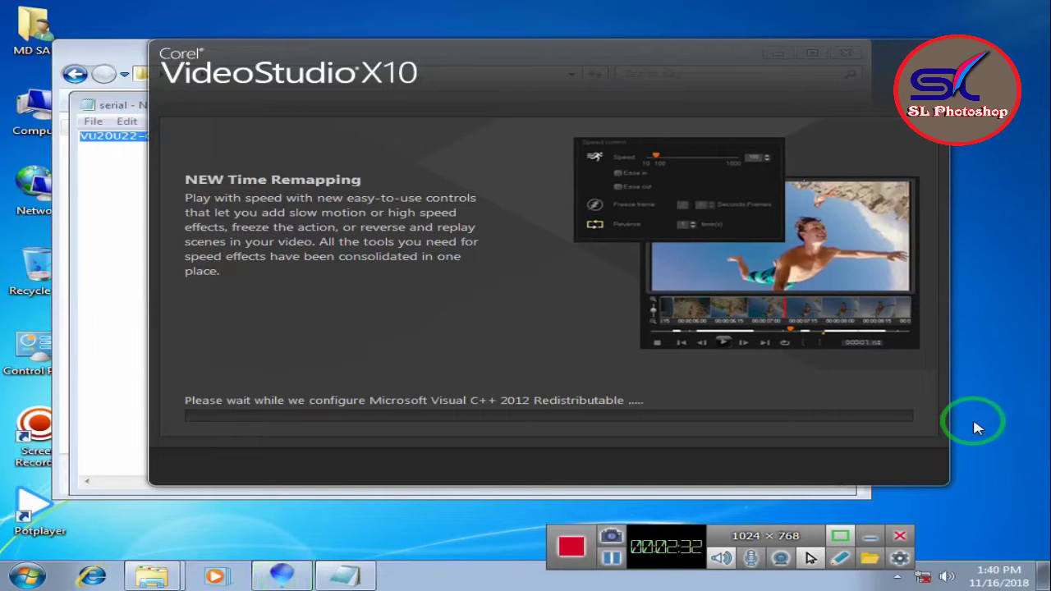
{"action": "right_click", "coordinate": [975, 424]}
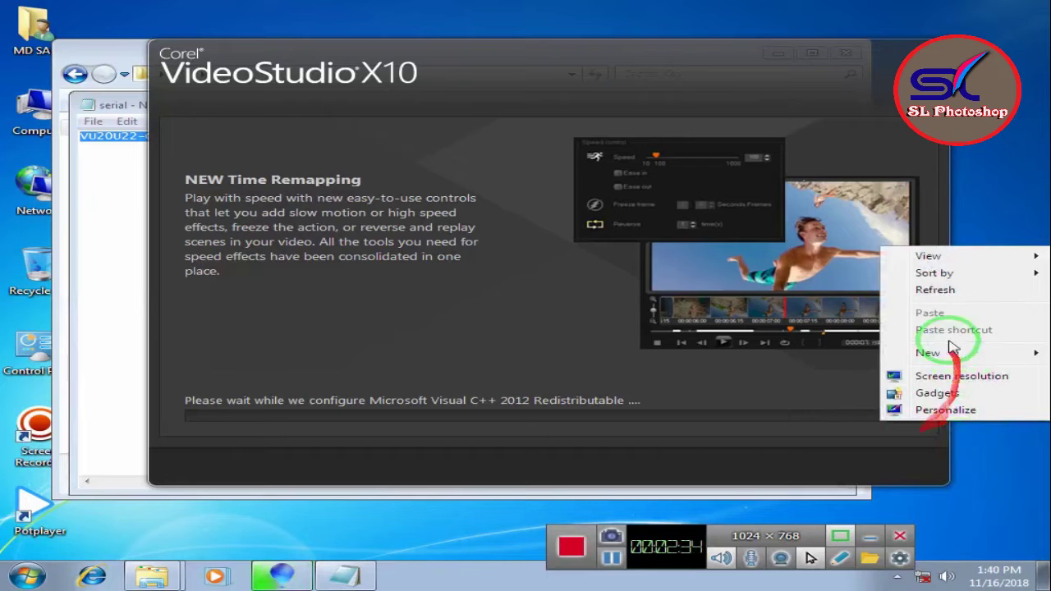
{"action": "left_click", "coordinate": [953, 290]}
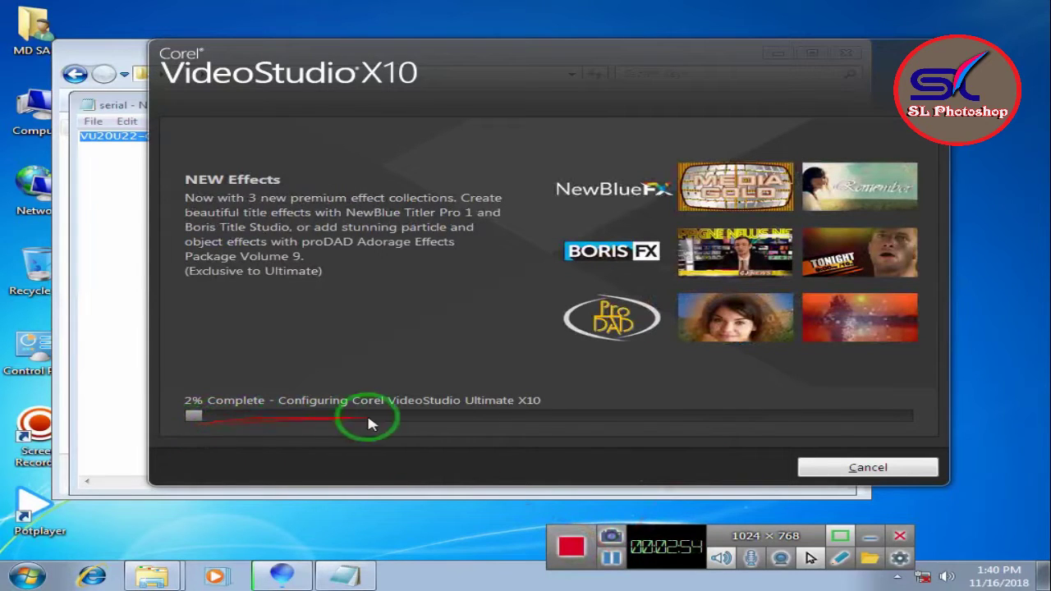
{"action": "right_click", "coordinate": [1006, 256]}
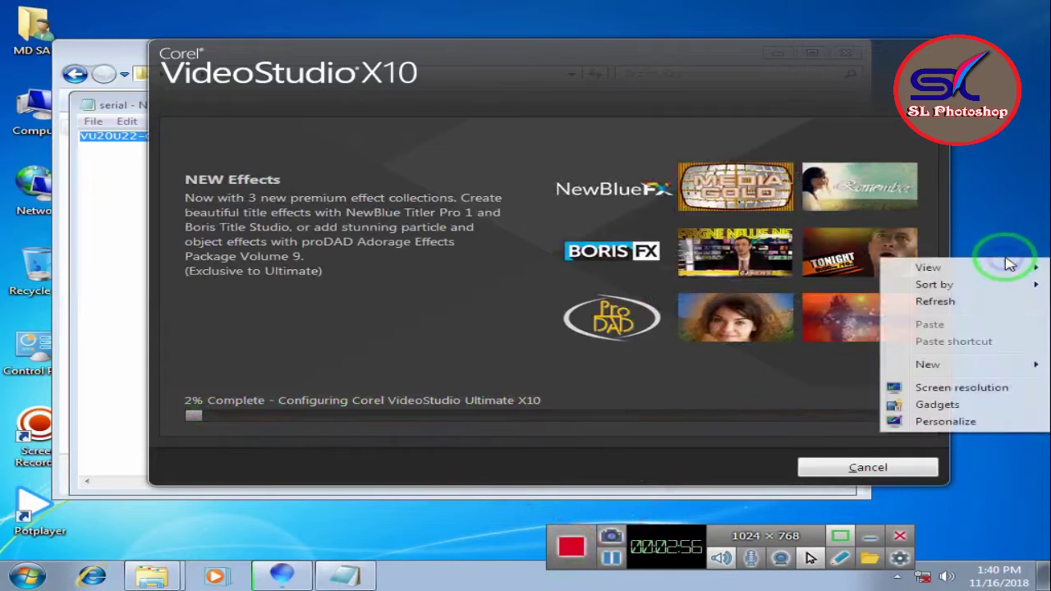
{"action": "left_click", "coordinate": [983, 302]}
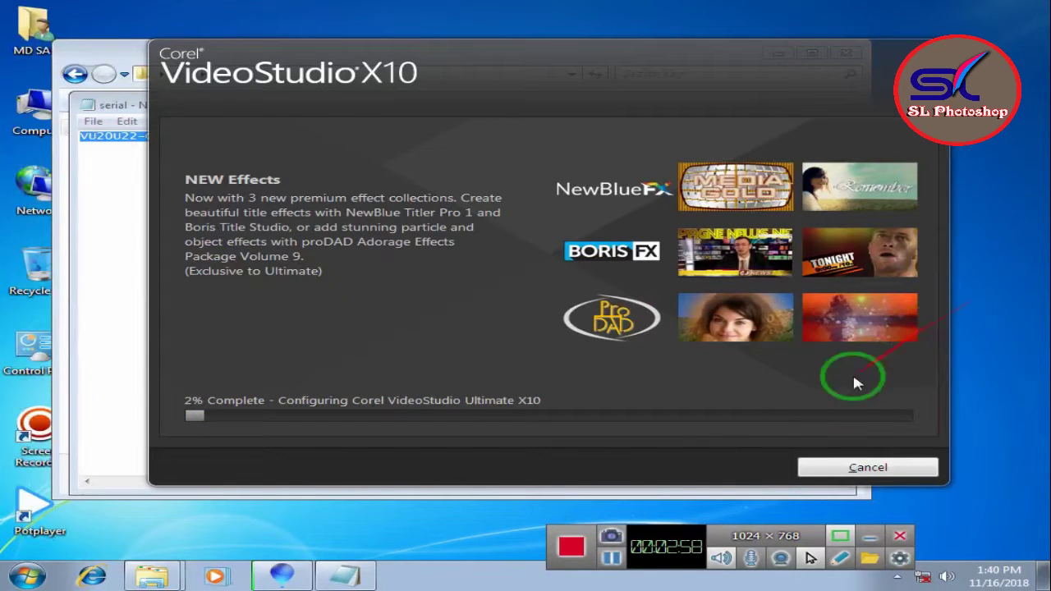
{"action": "left_click", "coordinate": [612, 565]}
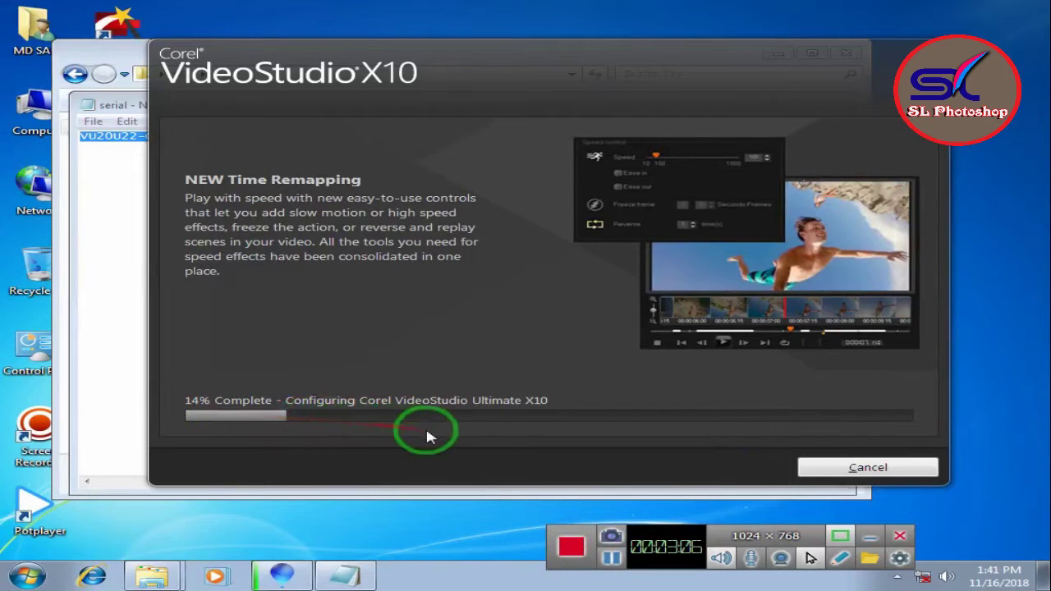
{"action": "left_click", "coordinate": [615, 561]}
{"action": "left_click", "coordinate": [615, 559]}
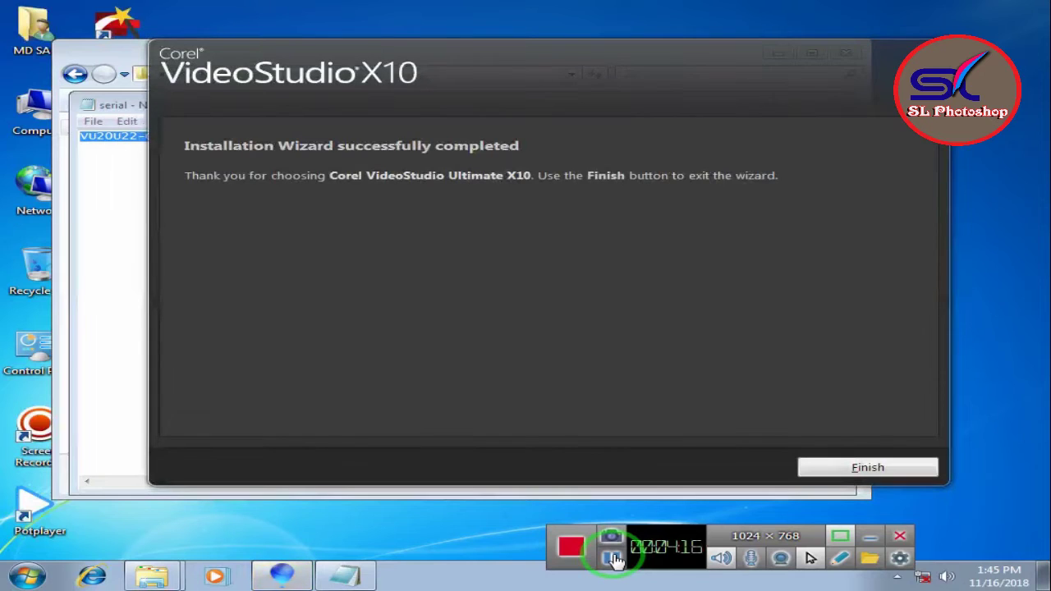
Finish the installation wizard and close the serial notes and the Key folder window.
{"action": "left_click_drag", "start_coordinate": [612, 550], "coordinate": [796, 549]}
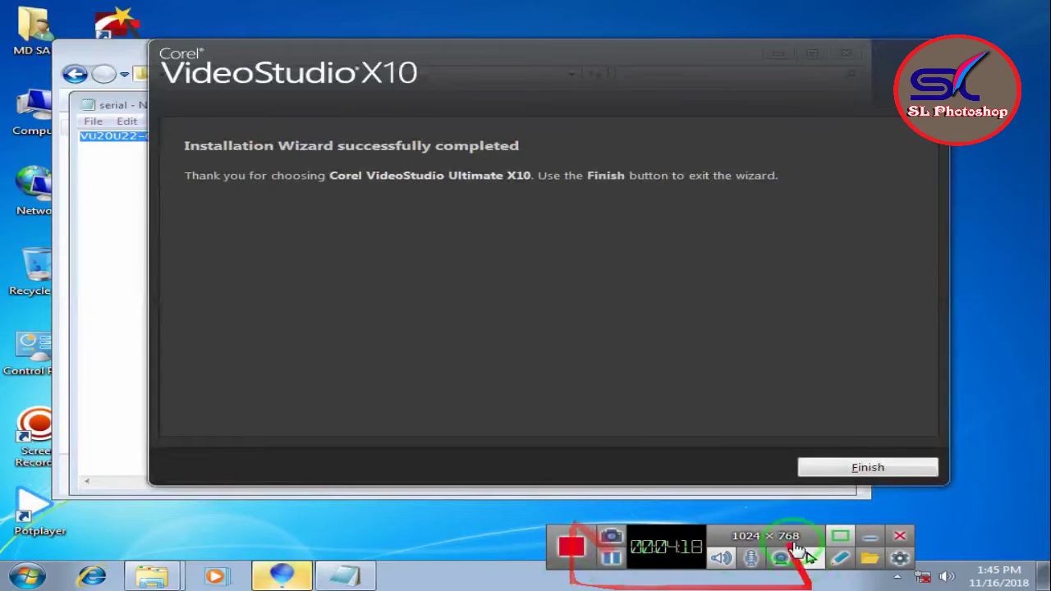
{"action": "left_click", "coordinate": [868, 468]}
{"action": "left_click_drag", "start_coordinate": [875, 460], "coordinate": [653, 203]}
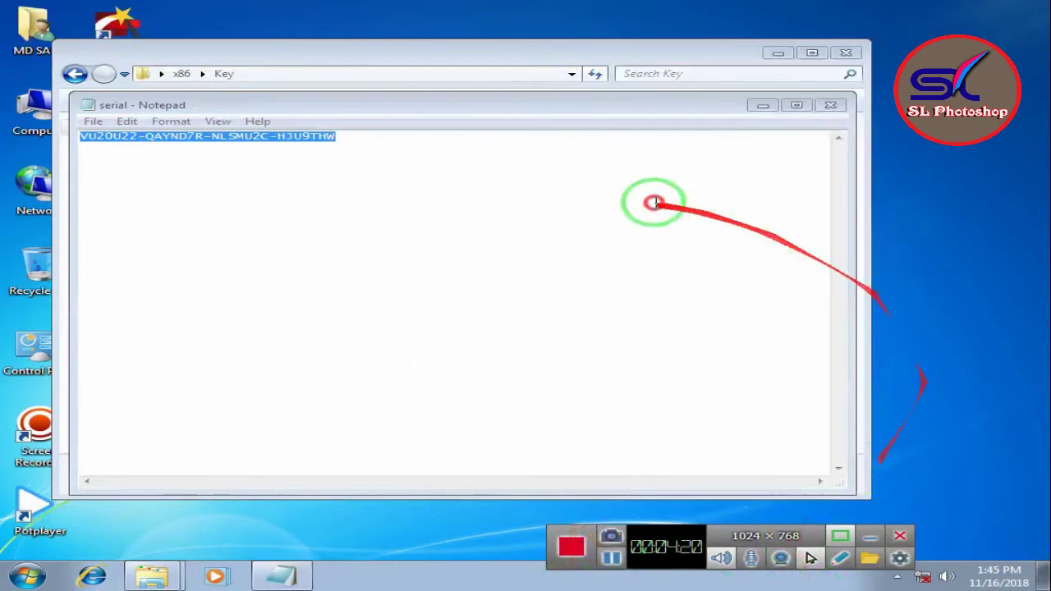
{"action": "left_click", "coordinate": [830, 106]}
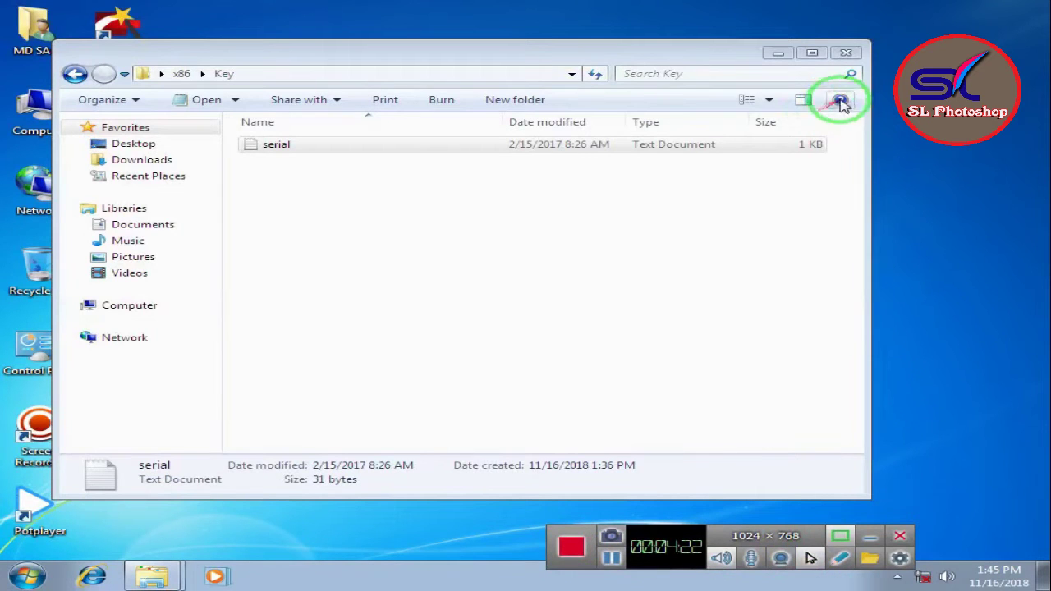
{"action": "left_click", "coordinate": [844, 49]}
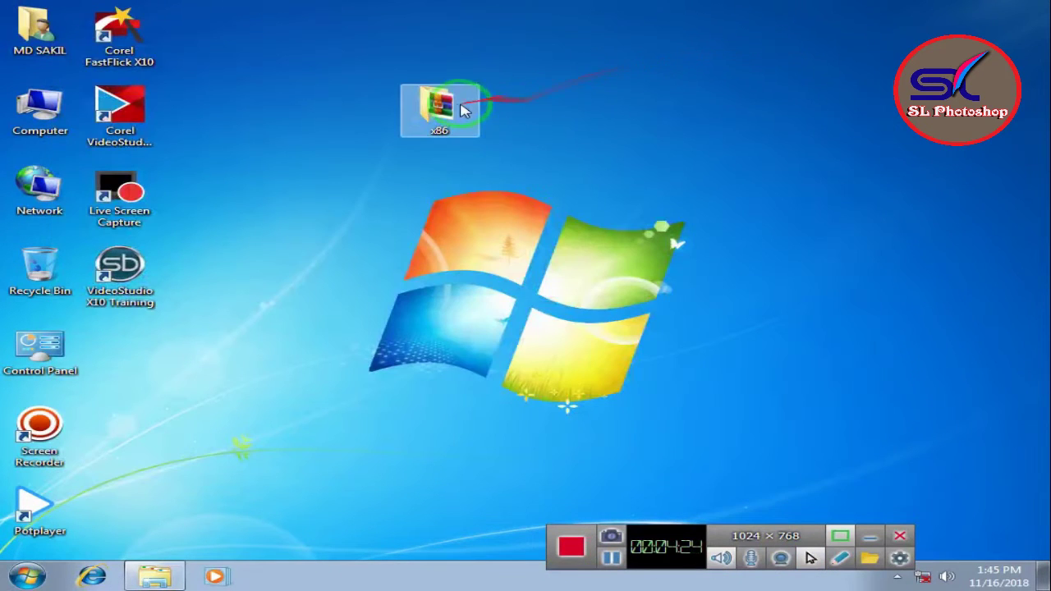
Drag the x86 installer folder to the Recycle Bin, handling the access warning.
{"action": "left_click_drag", "start_coordinate": [462, 111], "coordinate": [40, 267]}
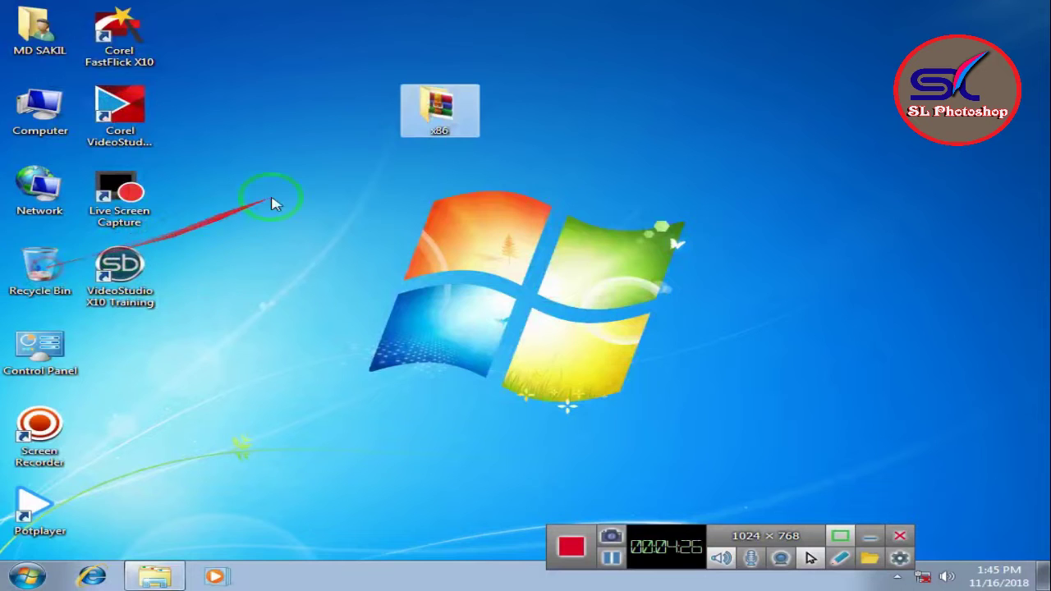
{"action": "left_click_drag", "start_coordinate": [435, 107], "coordinate": [49, 267]}
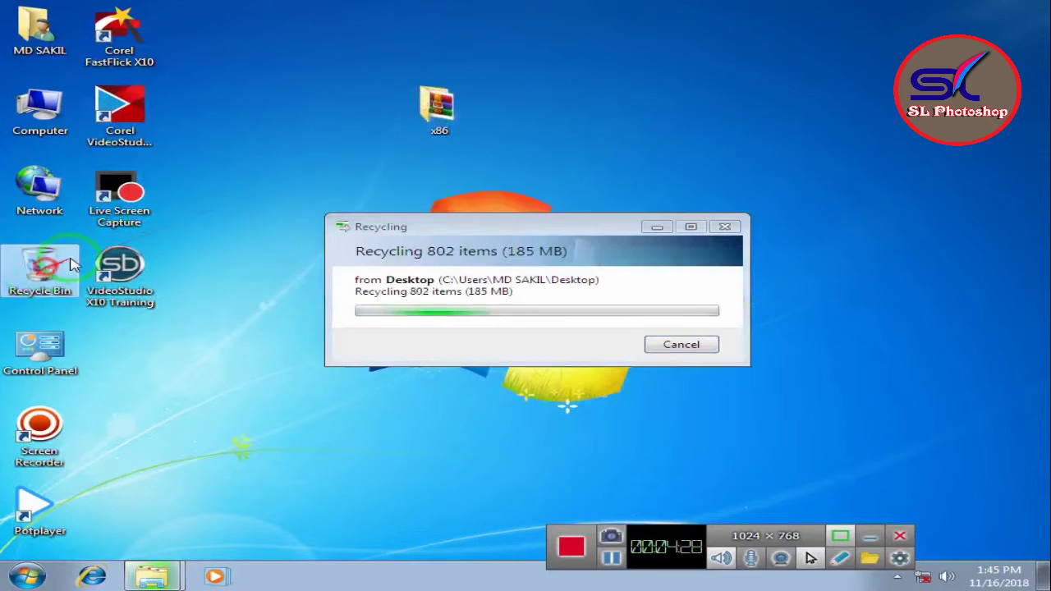
{"action": "left_click", "coordinate": [622, 89]}
{"action": "right_click", "coordinate": [621, 90]}
{"action": "left_click", "coordinate": [711, 133]}
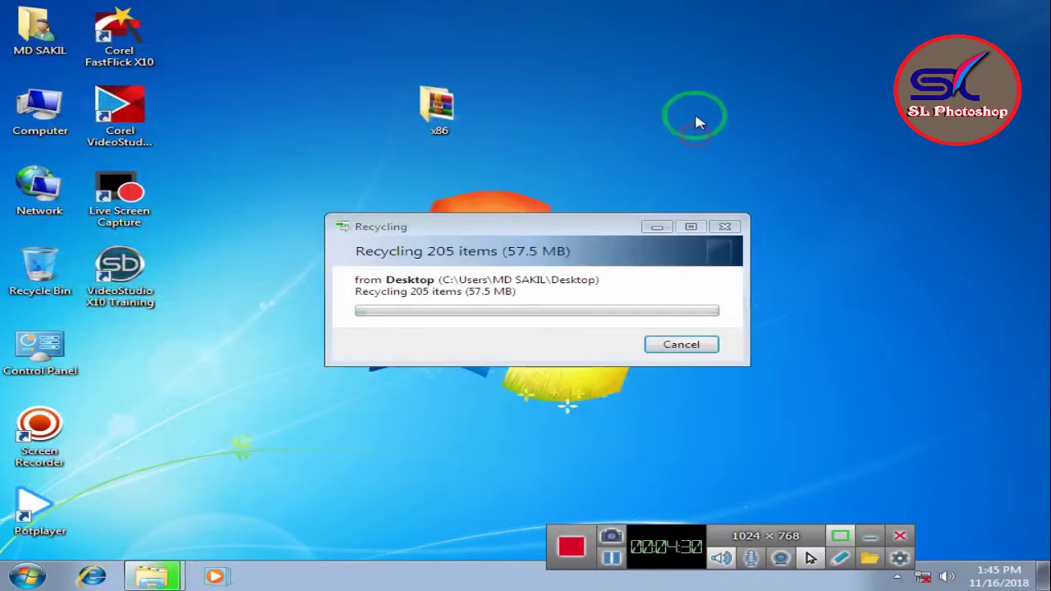
{"action": "right_click", "coordinate": [695, 77]}
{"action": "left_click", "coordinate": [723, 129]}
{"action": "left_click", "coordinate": [511, 343]}
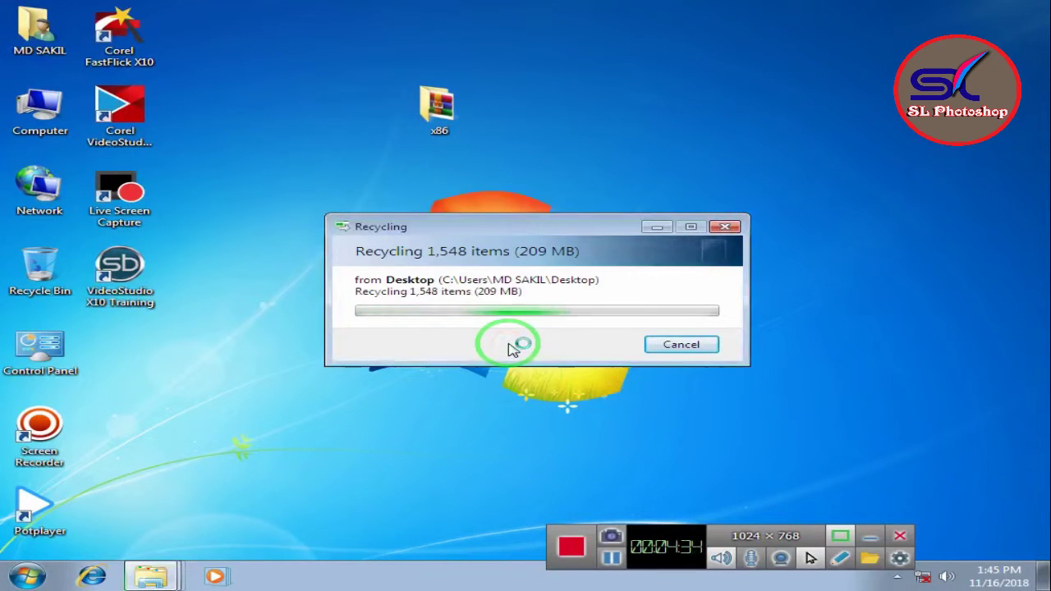
{"action": "left_click", "coordinate": [672, 345]}
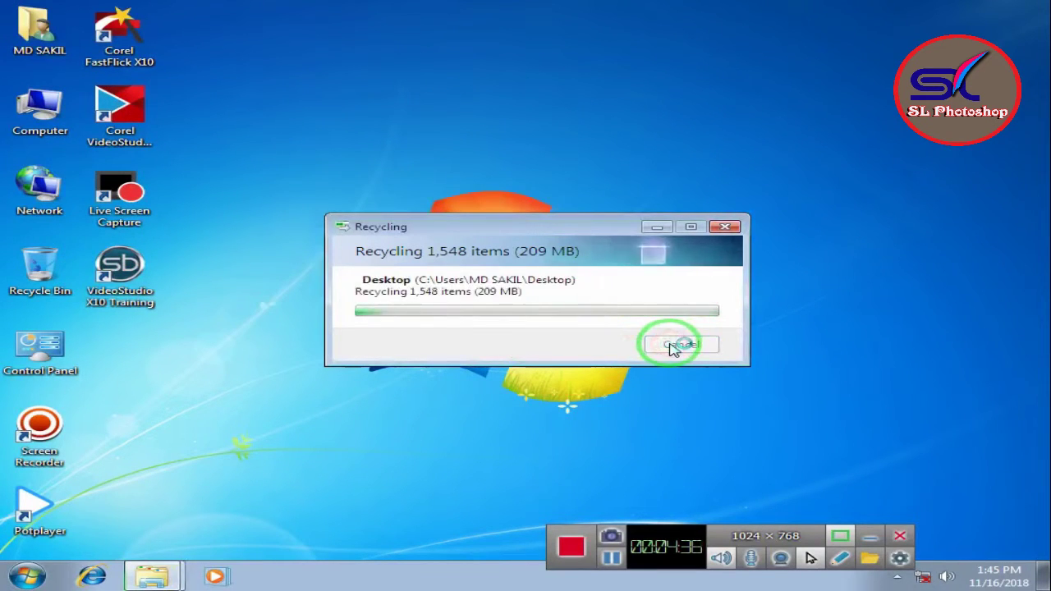
{"action": "left_click", "coordinate": [725, 227]}
Refresh the desktop and select the Corel VideoStudio X10 shortcut.
{"action": "right_click", "coordinate": [653, 100]}
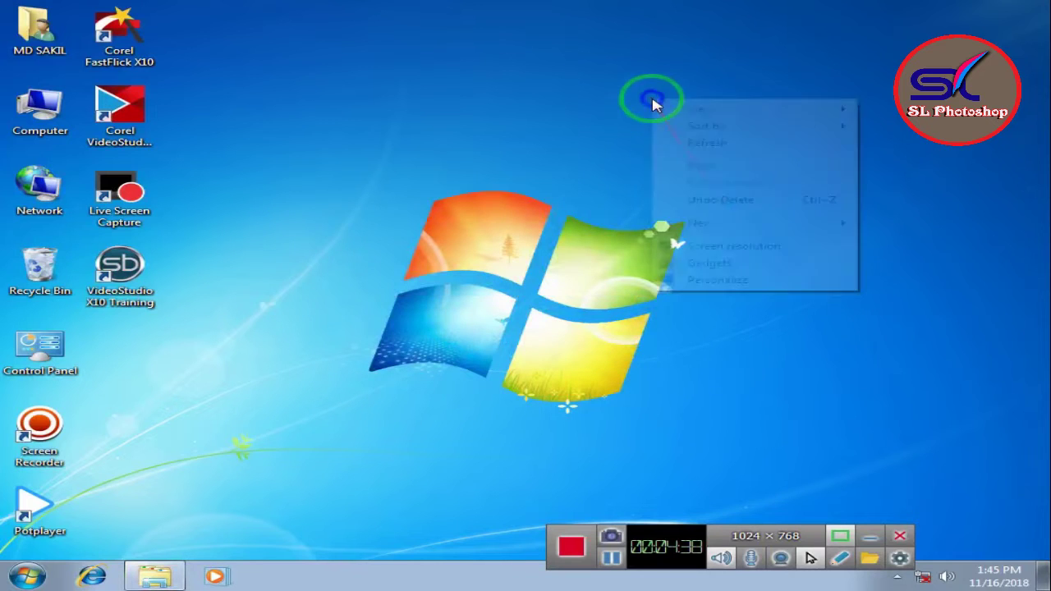
{"action": "left_click", "coordinate": [716, 140]}
{"action": "right_click", "coordinate": [676, 107]}
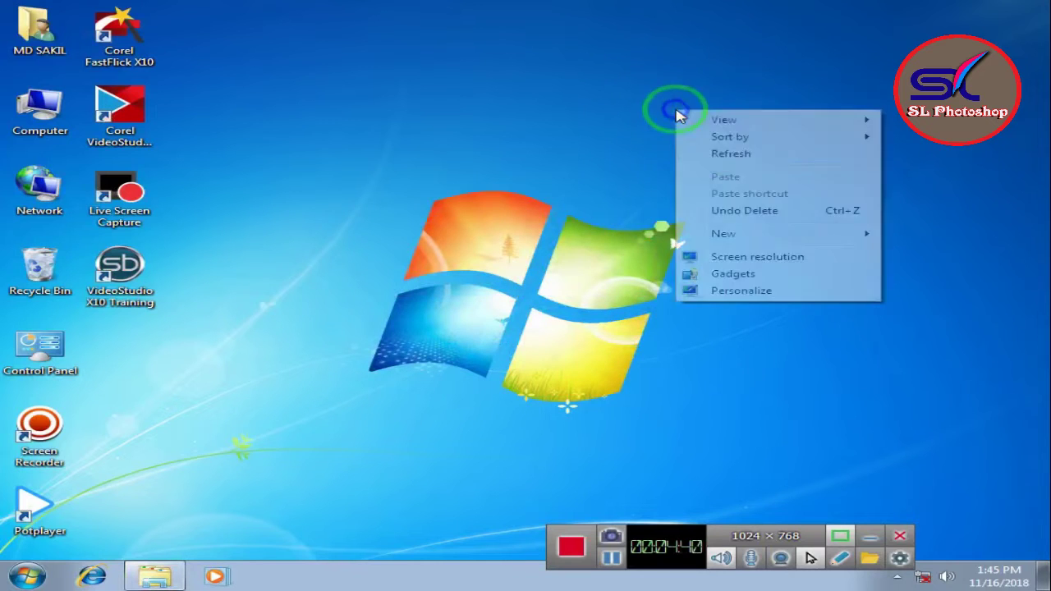
{"action": "left_click", "coordinate": [737, 156]}
{"action": "left_click", "coordinate": [115, 104]}
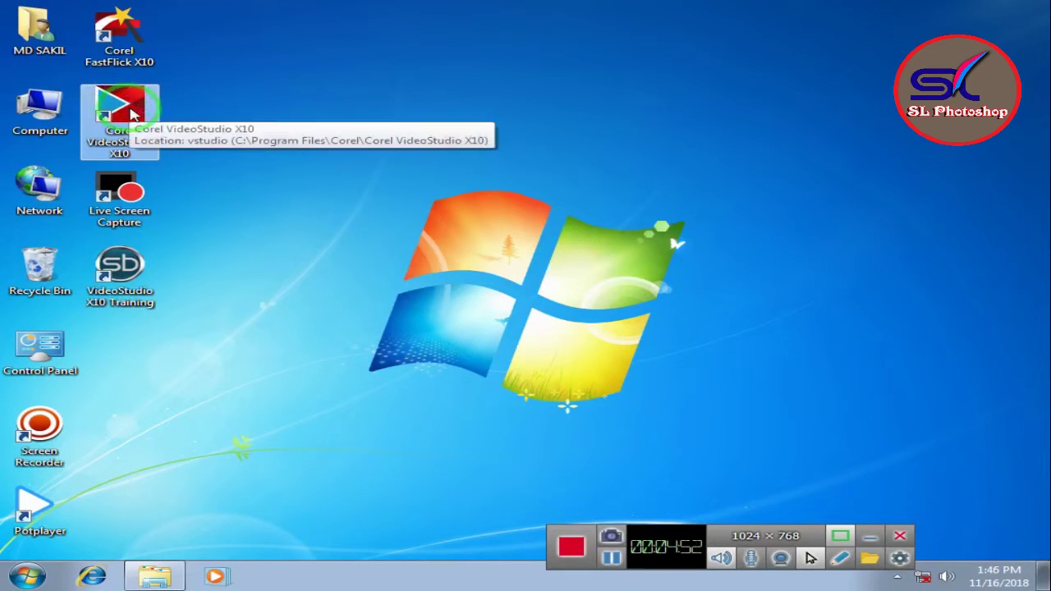
Launch Corel VideoStudio X10 from its desktop shortcut and continue past the registration prompt.
{"action": "double_click", "coordinate": [133, 115]}
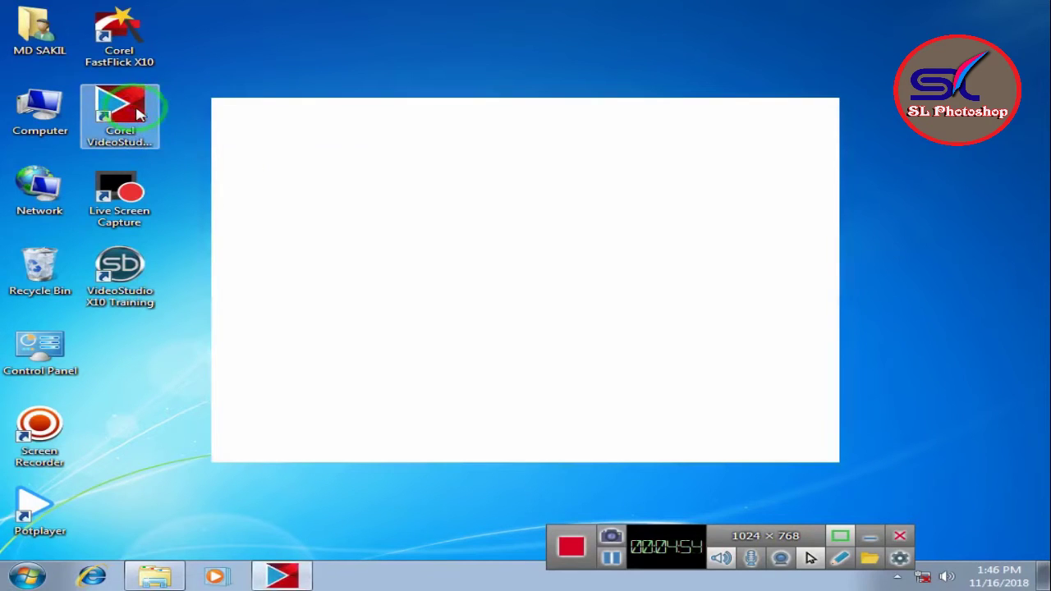
{"action": "left_click", "coordinate": [769, 447]}
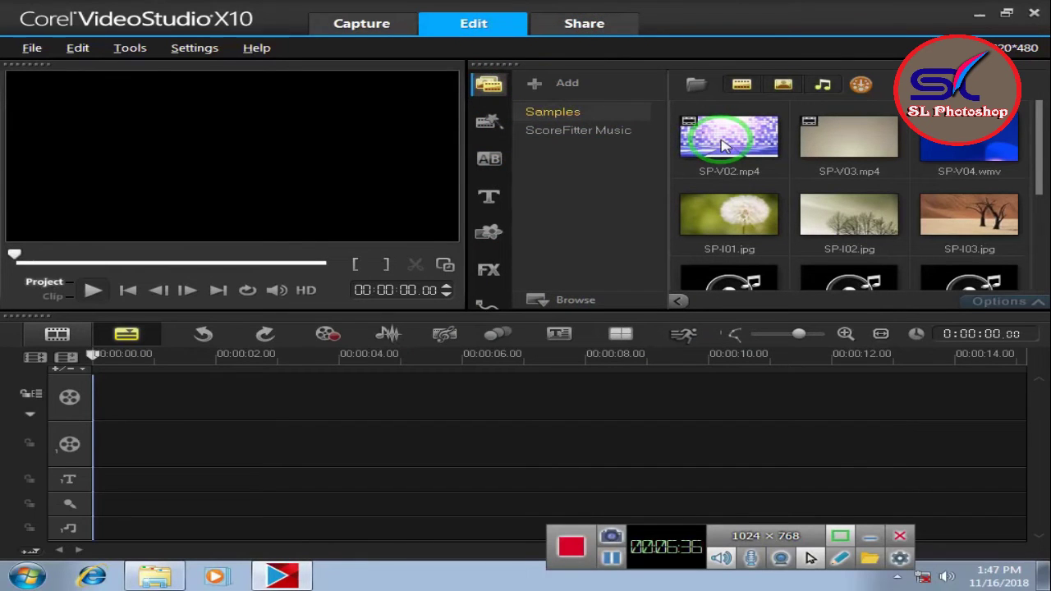
Preview the SP-V02.mp4 sample clip from the Samples library.
{"action": "left_click_drag", "start_coordinate": [723, 146], "coordinate": [610, 557]}
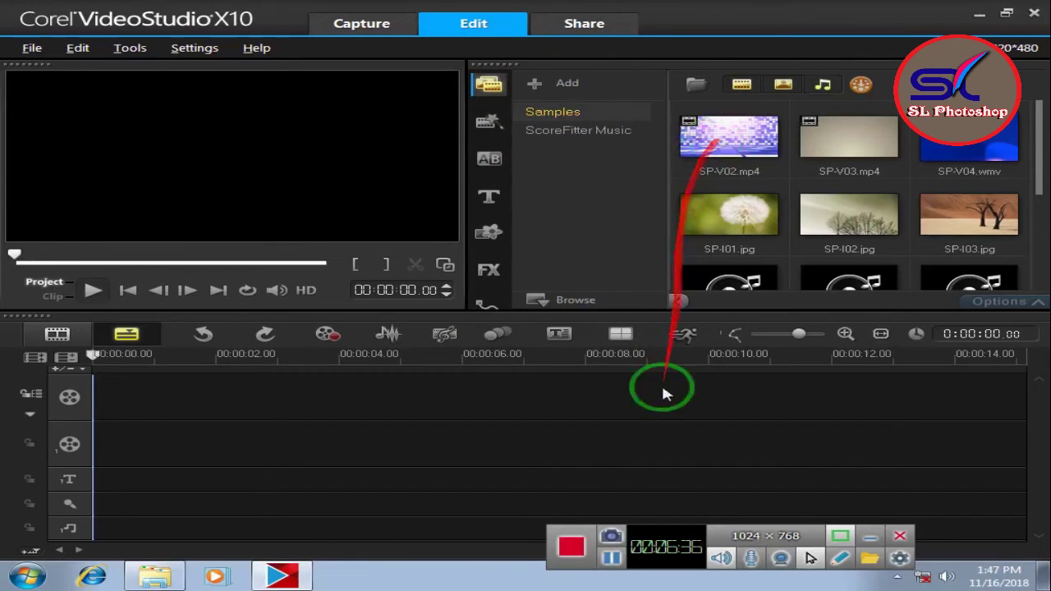
{"action": "left_click", "coordinate": [610, 558]}
{"action": "left_click", "coordinate": [713, 155]}
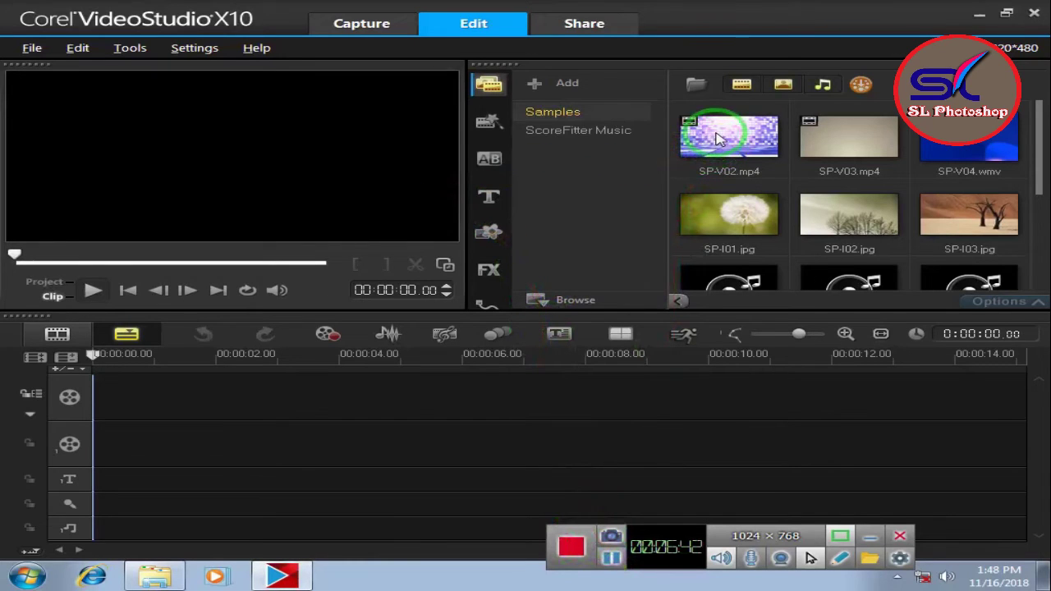
{"action": "left_click", "coordinate": [716, 140]}
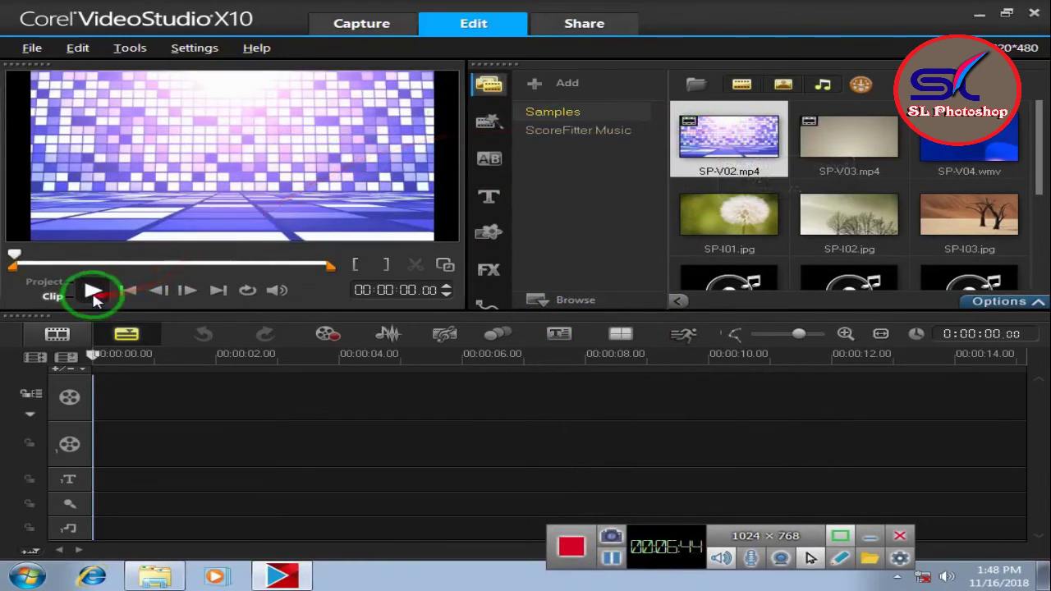
{"action": "left_click", "coordinate": [90, 291]}
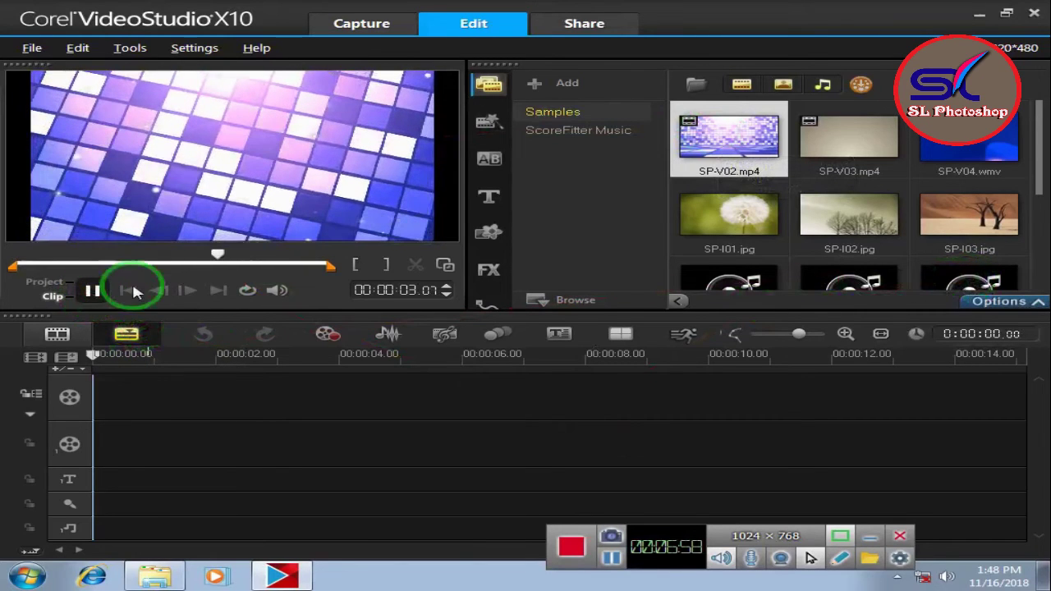
Preview SP-M03.mpa at an adjusted volume, then drag it onto the music track.
{"action": "left_click", "coordinate": [968, 284]}
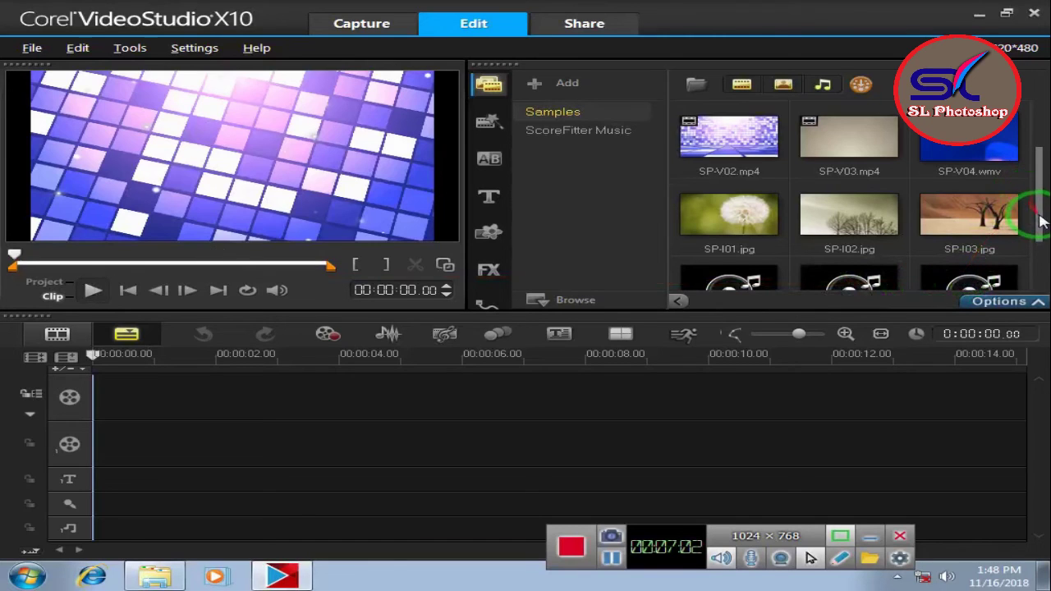
{"action": "left_click_drag", "start_coordinate": [1036, 204], "coordinate": [1037, 237]}
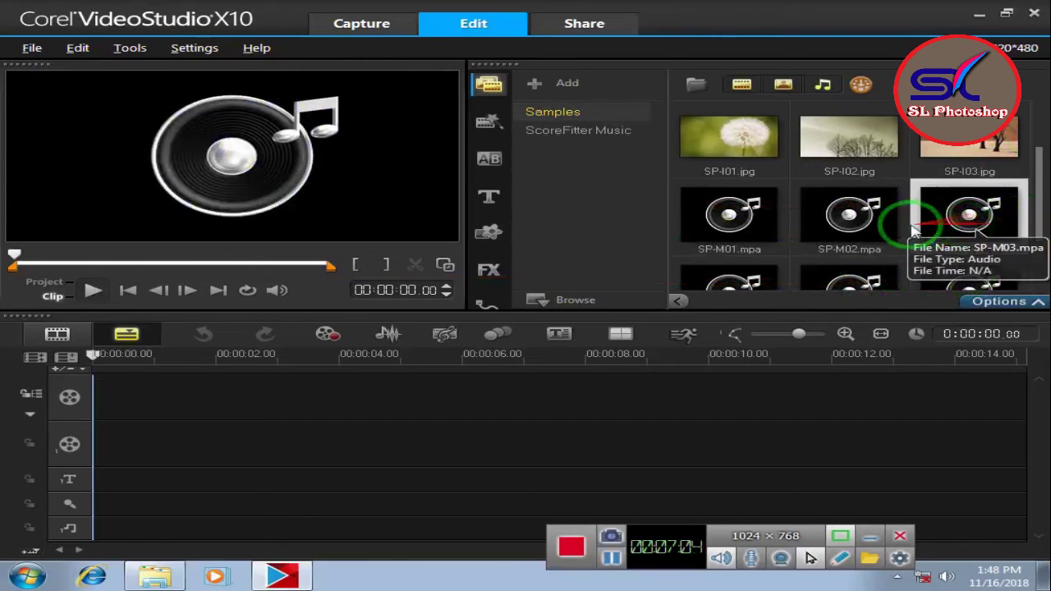
{"action": "left_click", "coordinate": [279, 292]}
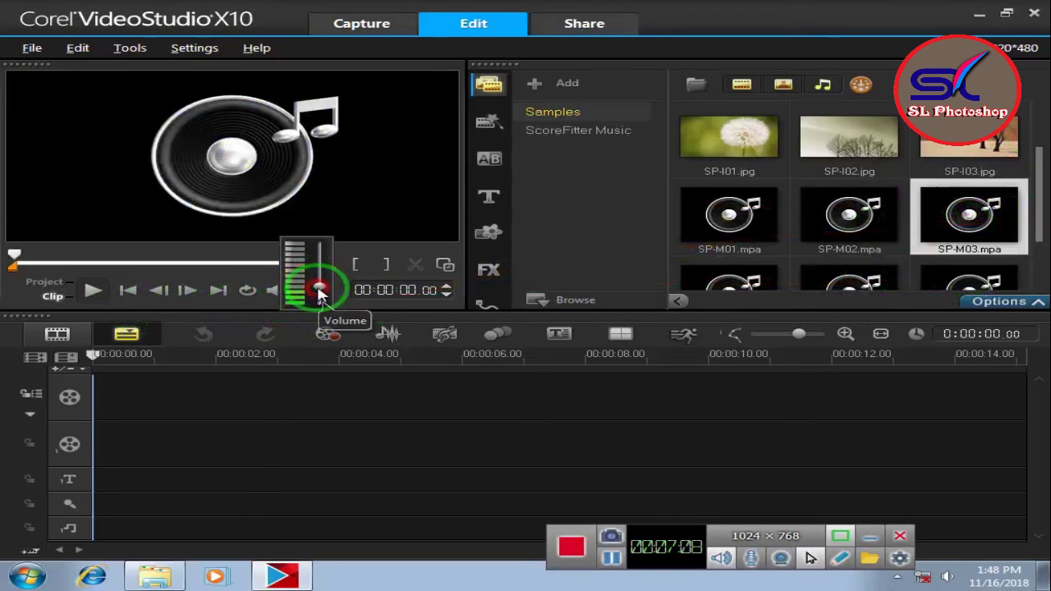
{"action": "left_click", "coordinate": [161, 291]}
{"action": "left_click", "coordinate": [90, 292]}
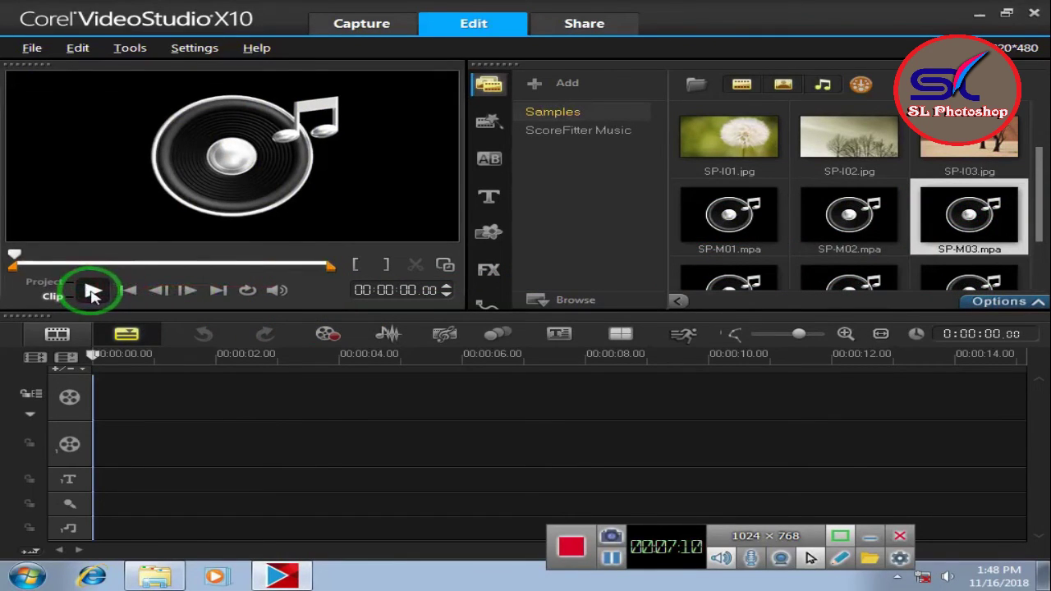
{"action": "left_click", "coordinate": [93, 292]}
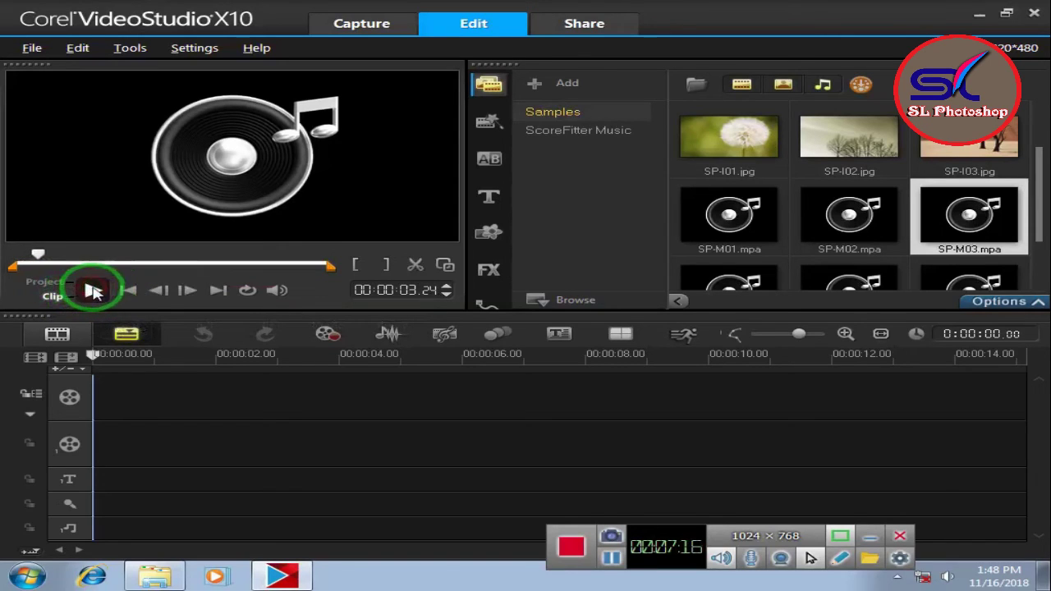
{"action": "mouse_move", "coordinate": [936, 243]}
{"action": "left_mouse_down"}
{"action": "mouse_move", "coordinate": [384, 420]}
{"action": "mouse_move", "coordinate": [95, 528]}
{"action": "left_mouse_up"}
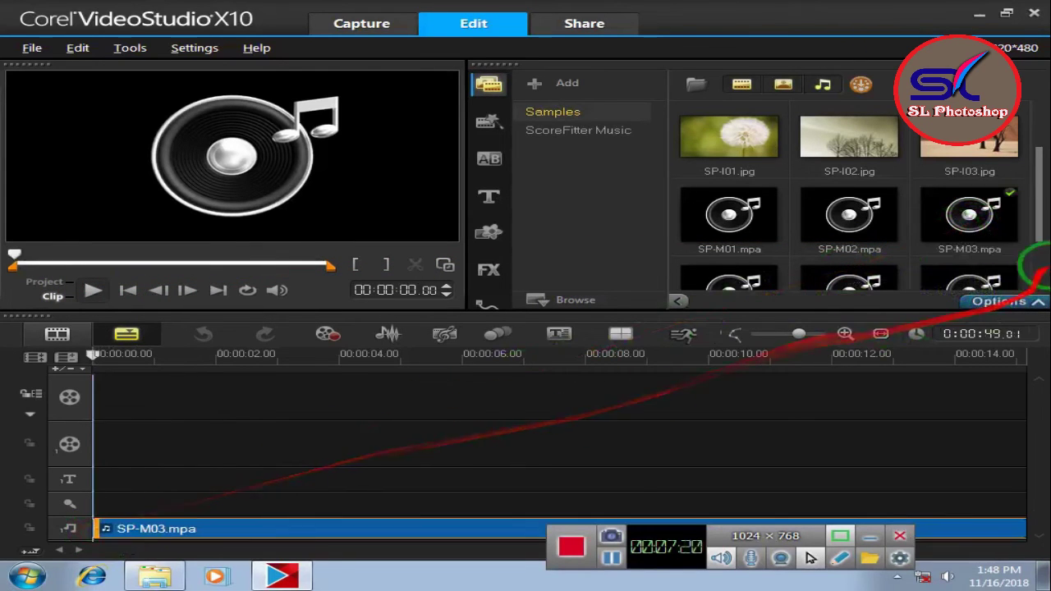
Place SP-V02.mp4 at the video track's start, match project settings to 1920×1080, and start previewing it.
{"action": "left_click_drag", "start_coordinate": [1039, 211], "coordinate": [1039, 155]}
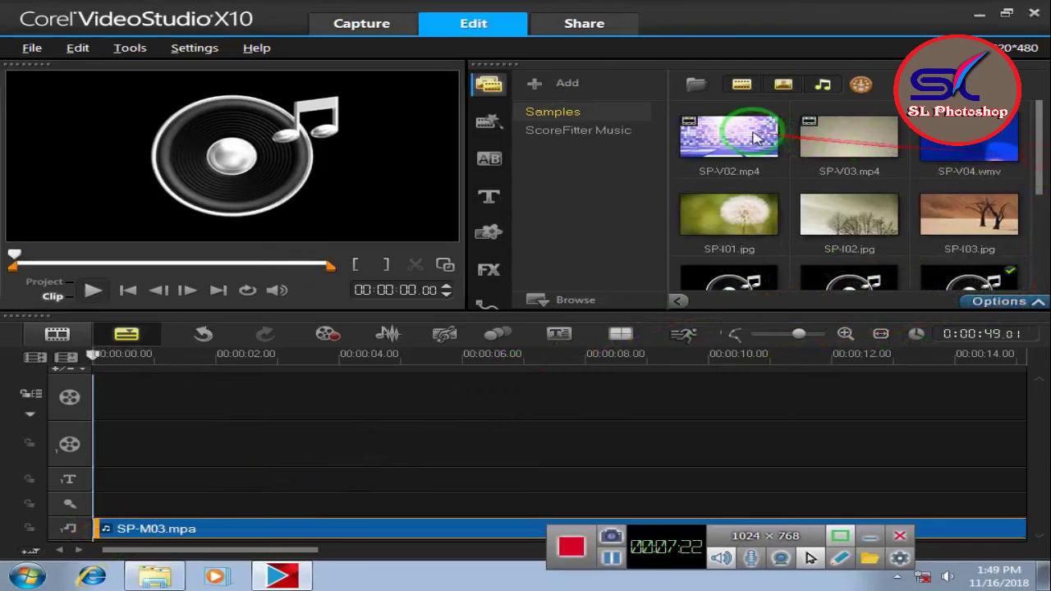
{"action": "left_click_drag", "start_coordinate": [756, 138], "coordinate": [136, 408]}
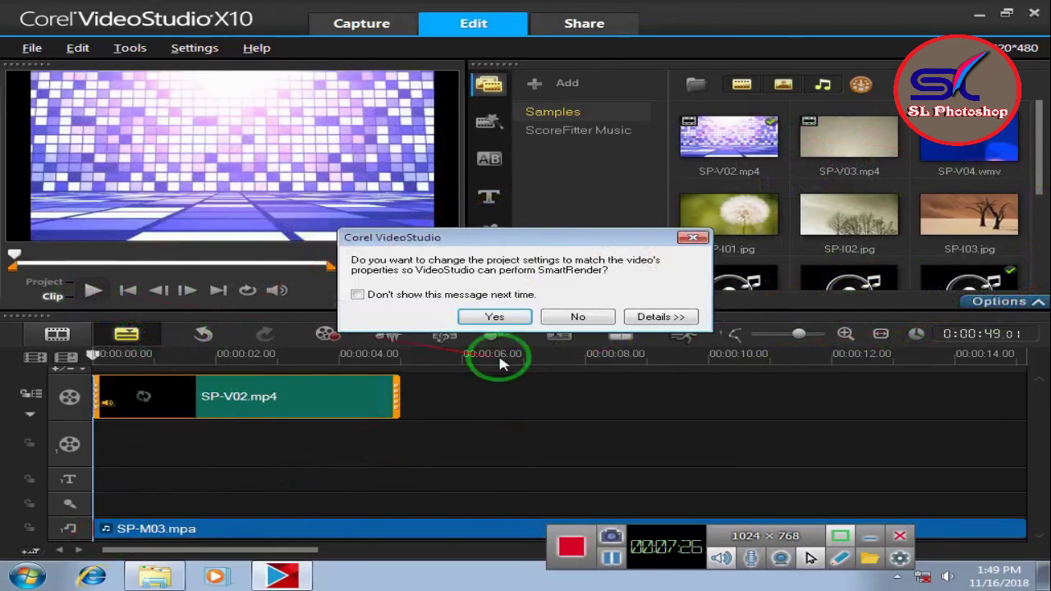
{"action": "left_click", "coordinate": [495, 317]}
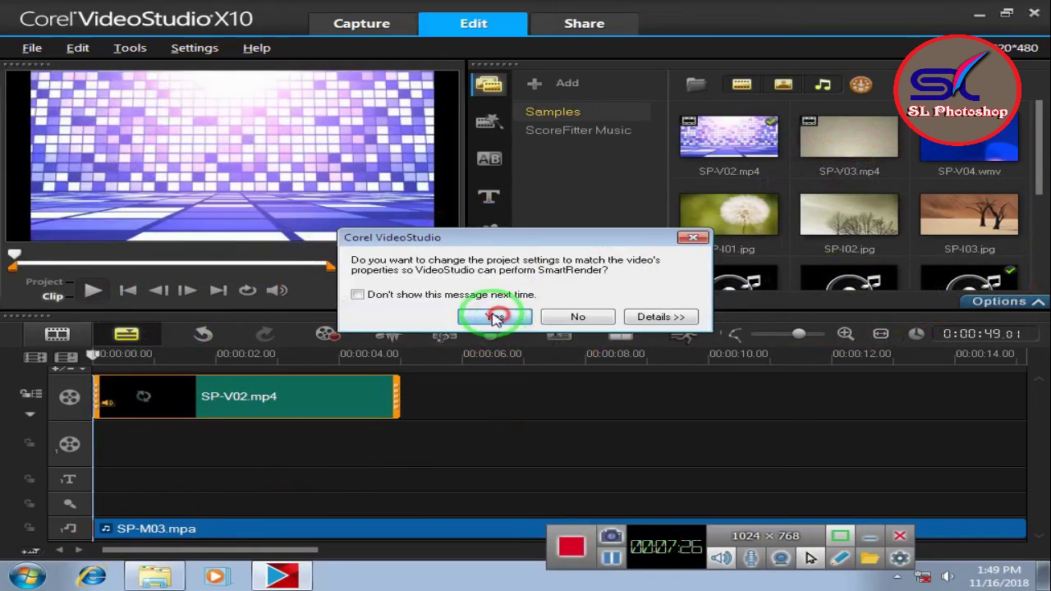
{"action": "left_click", "coordinate": [356, 295]}
{"action": "left_click", "coordinate": [485, 315]}
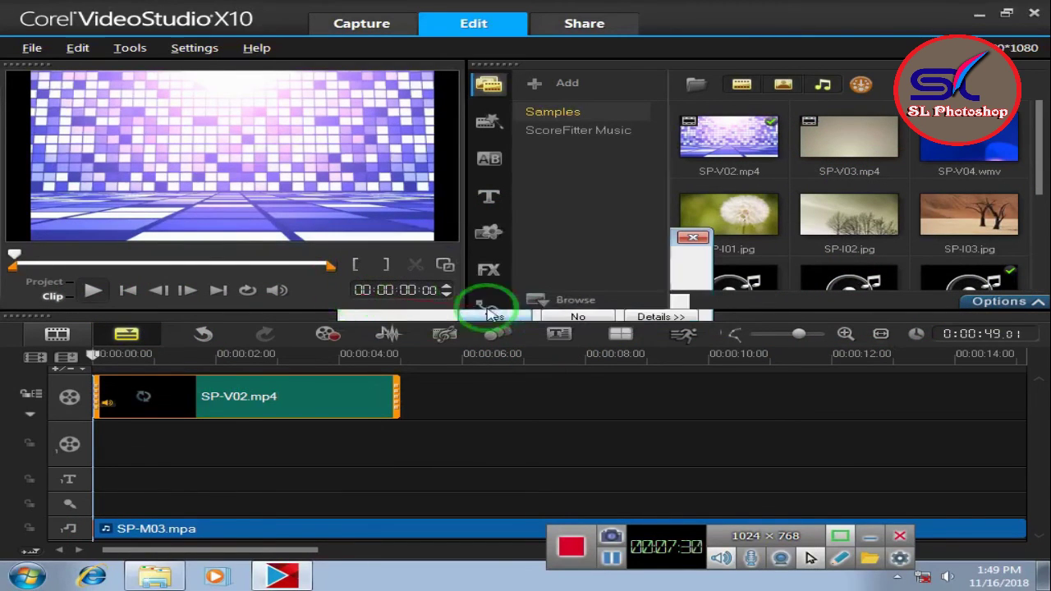
{"action": "left_click", "coordinate": [92, 292]}
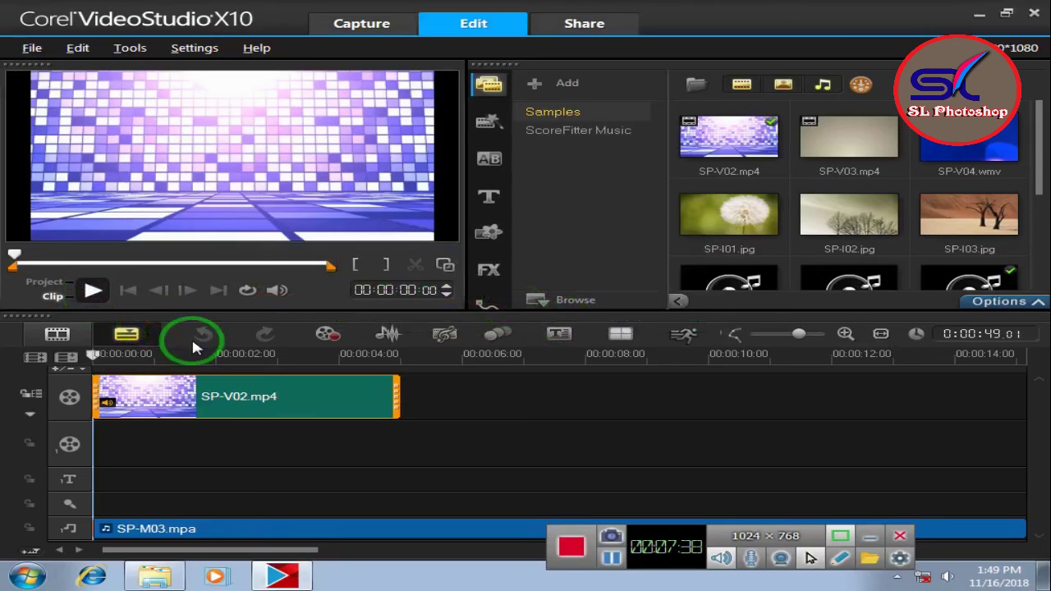
Play and stop the SP-V02.mp4 clip, then play and stop the whole project with SP-M03.mpa.
{"action": "left_click", "coordinate": [88, 294]}
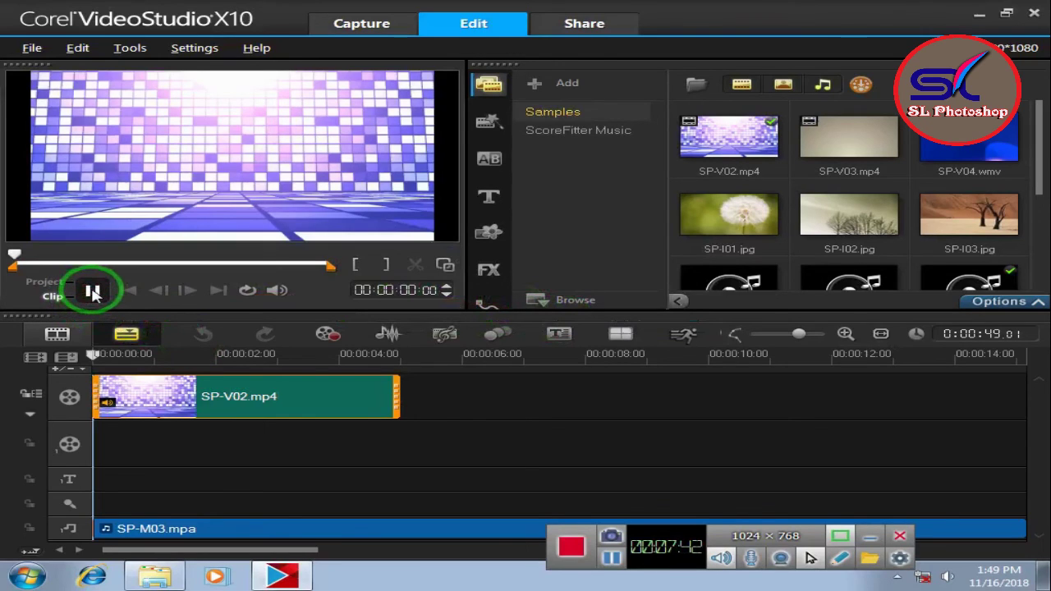
{"action": "left_click", "coordinate": [94, 292]}
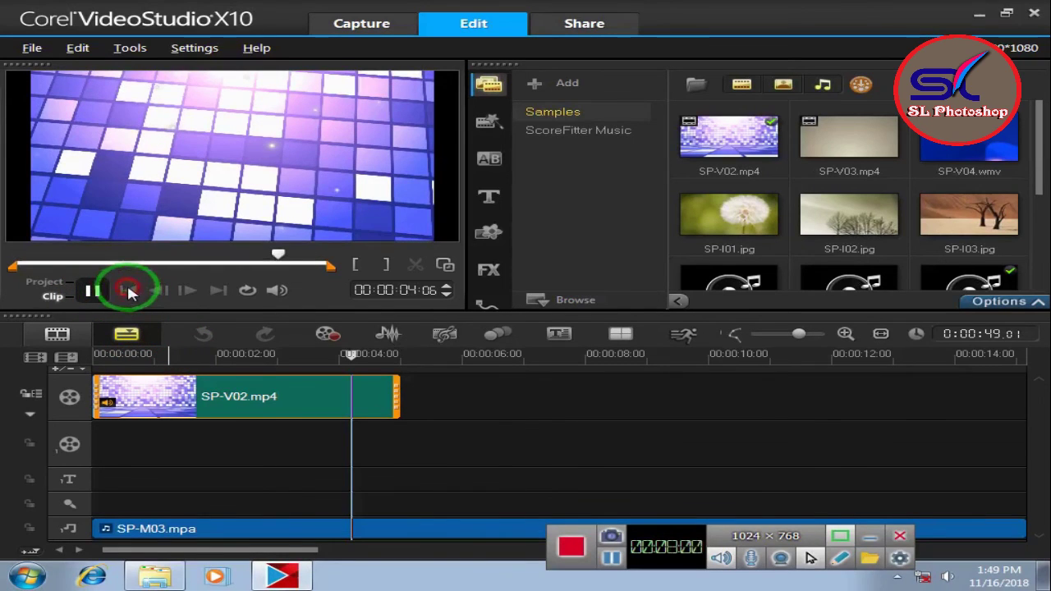
{"action": "left_click", "coordinate": [128, 289]}
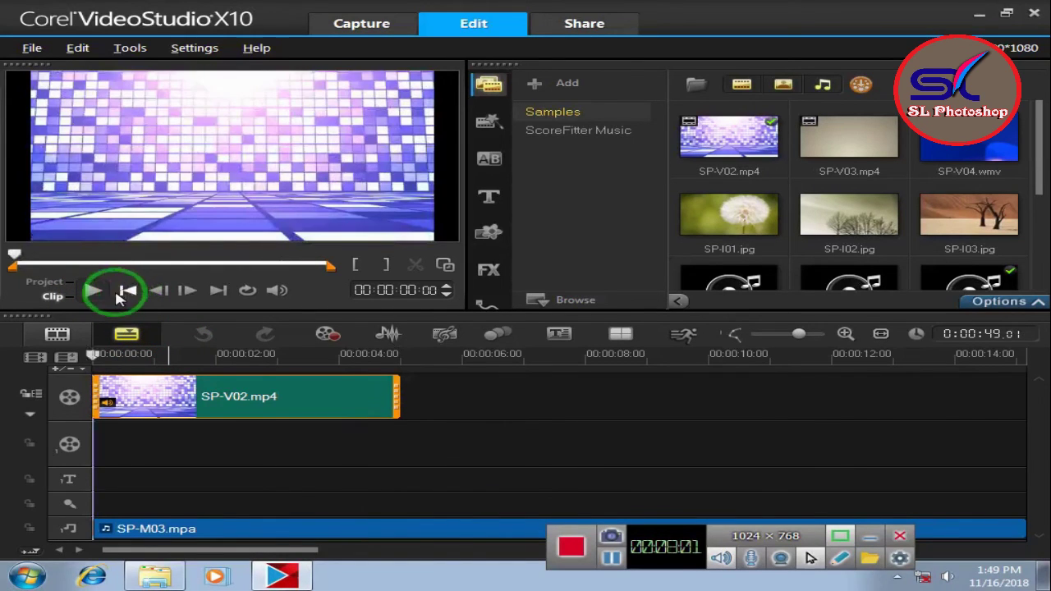
{"action": "left_click", "coordinate": [58, 282]}
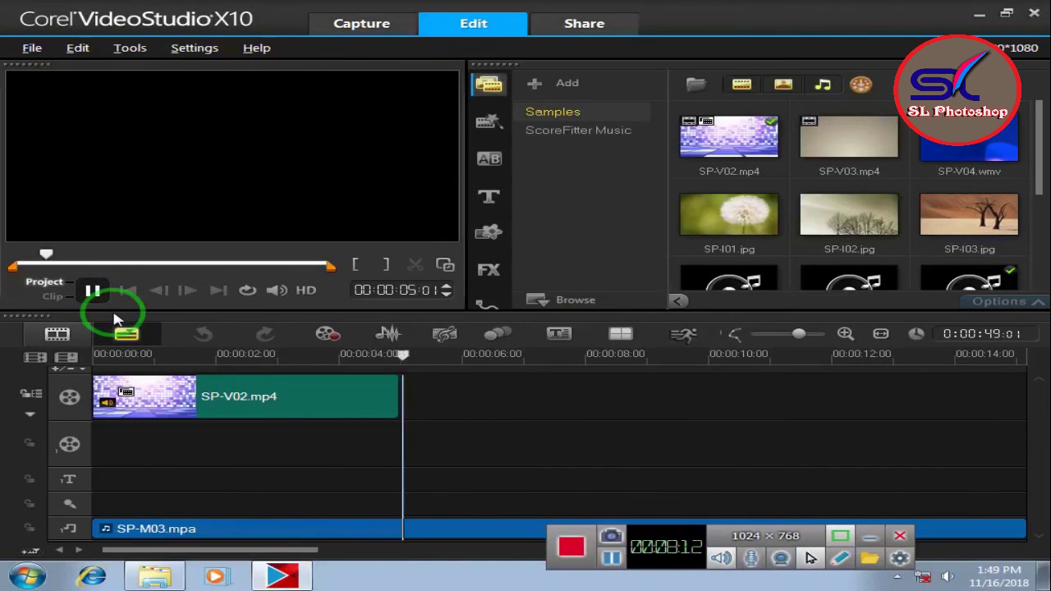
{"action": "left_click", "coordinate": [94, 292]}
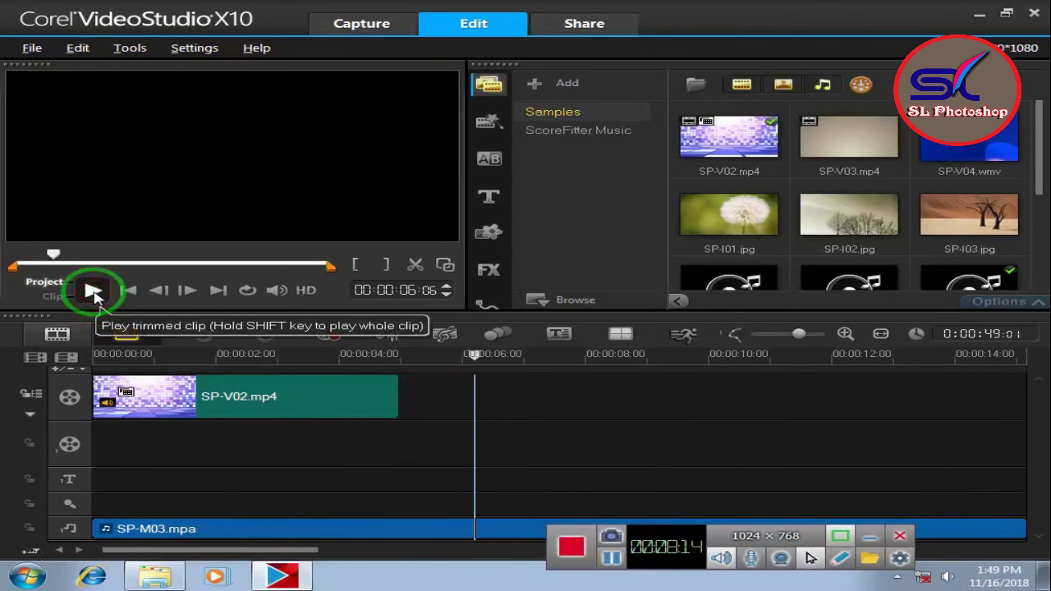